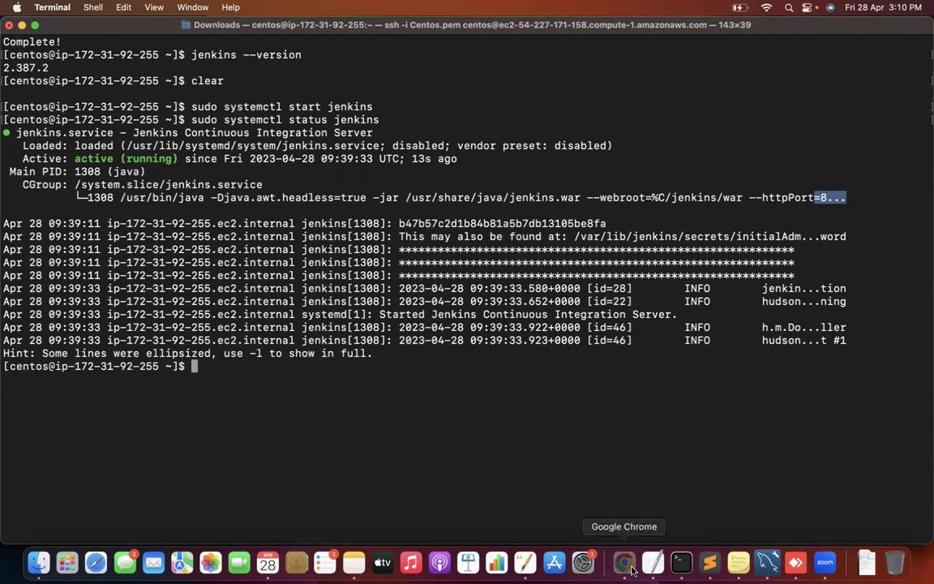
# Switch to the EC2 console in Chrome and copy the public IPv4 address of the Centos instance.
pyautogui.click(160, 34)
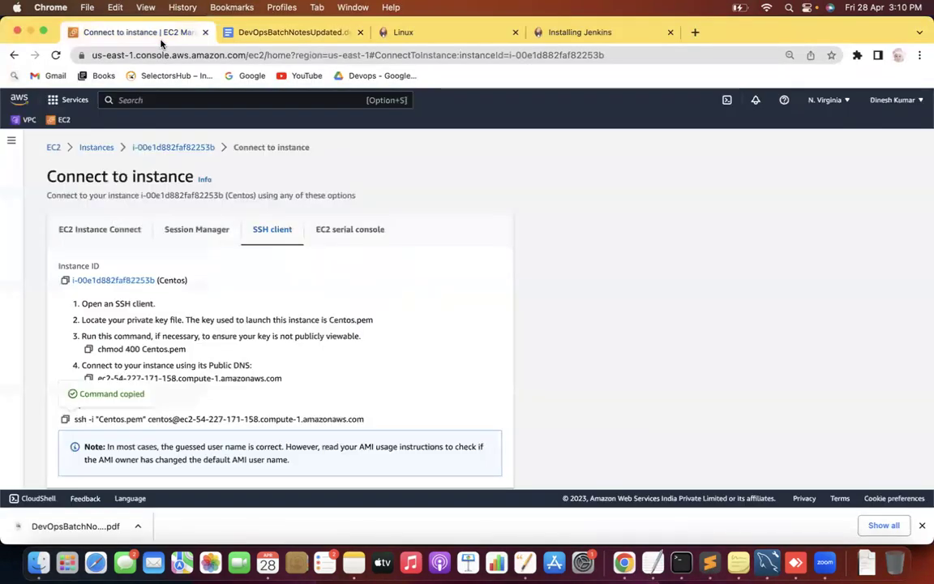
pyautogui.click(94, 150)
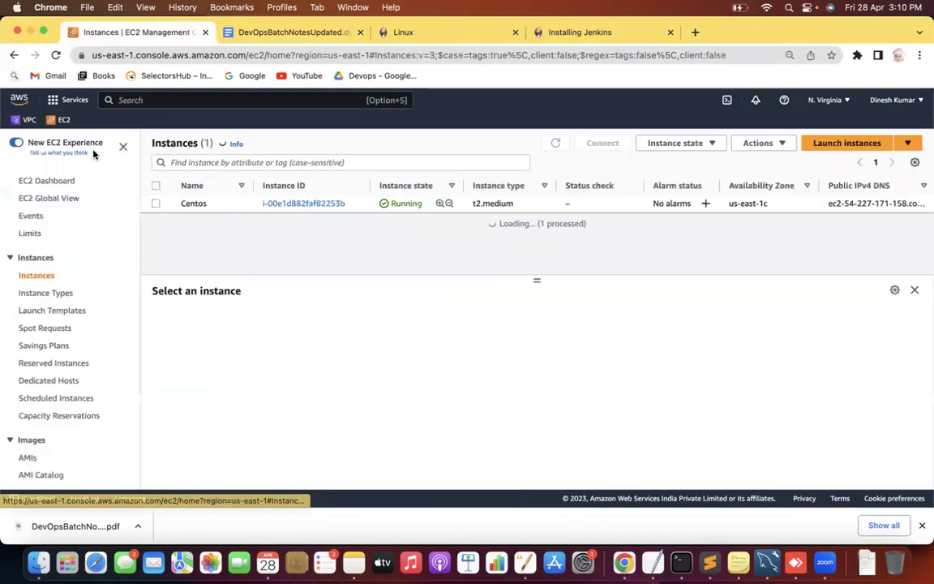
pyautogui.click(155, 203)
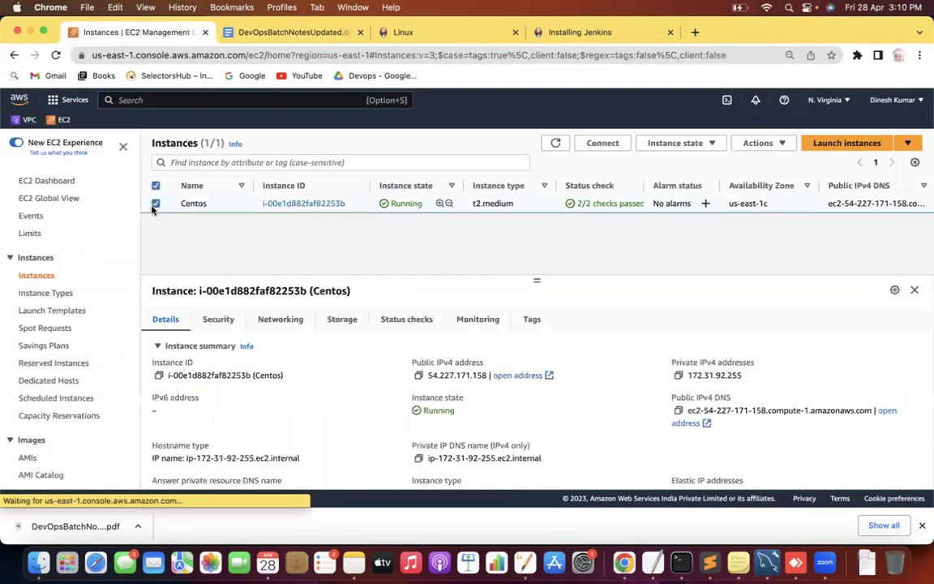
pyautogui.click(419, 377)
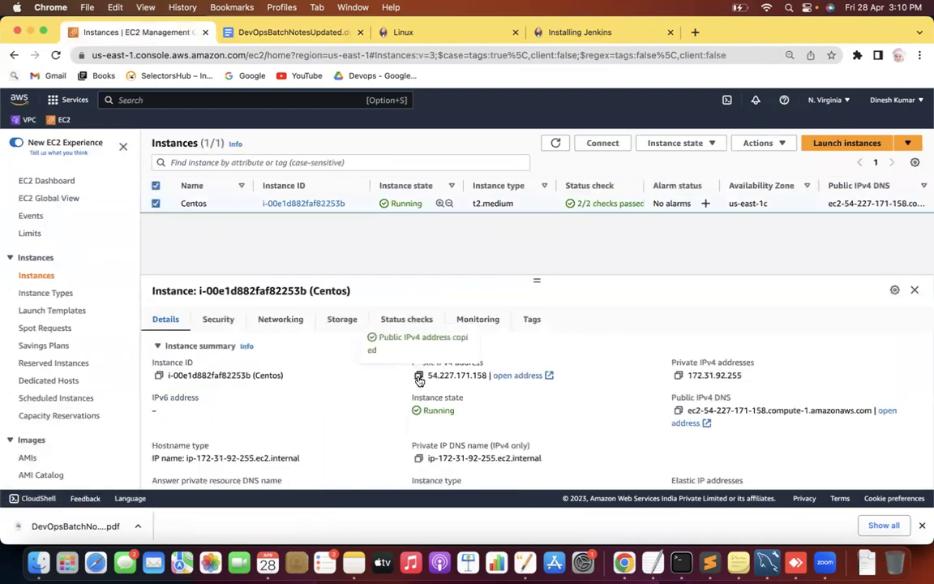
# Open 54.227.171.158:8080 in a new browser tab to reach the Jenkins server.
pyautogui.click(694, 36)
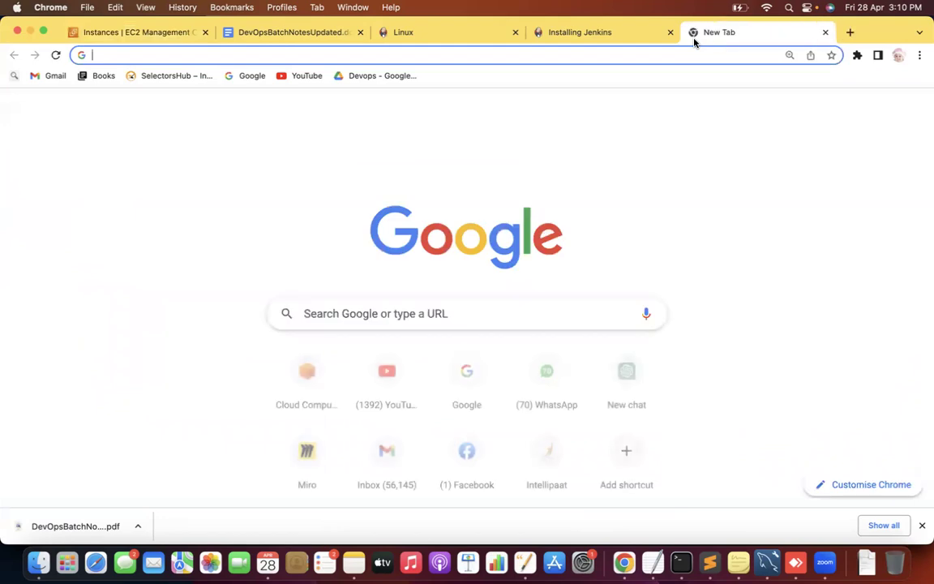
pyautogui.press('super+v')
pyautogui.write(':8080')
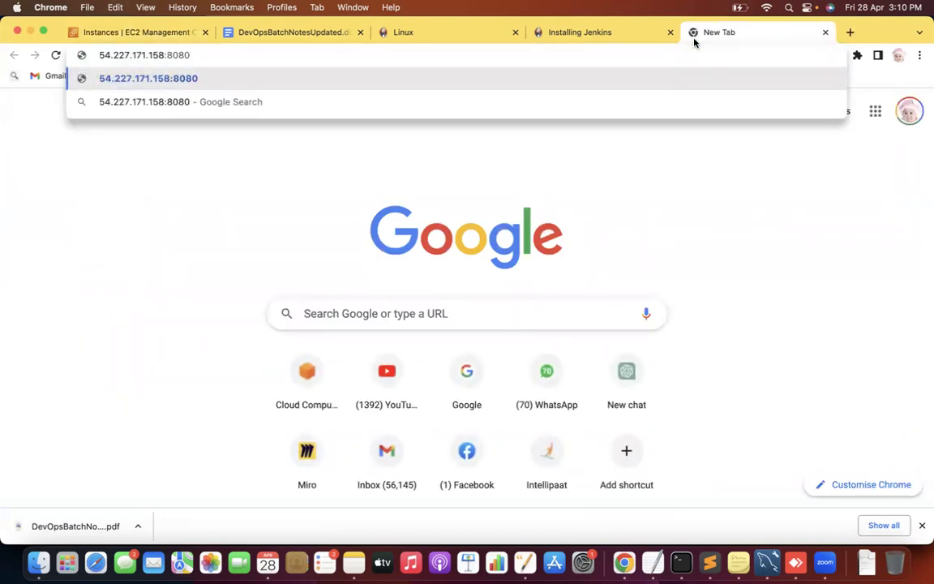
pyautogui.press('Return')
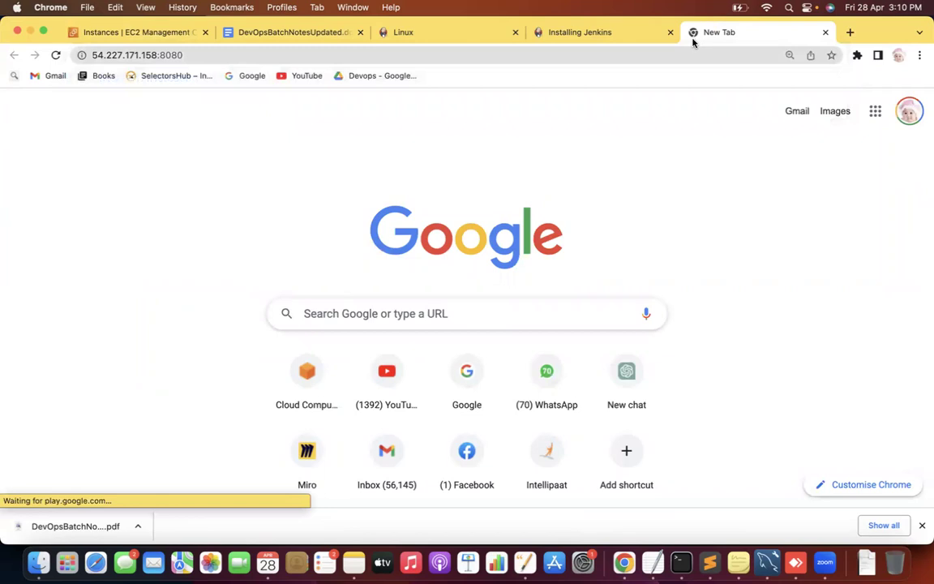
pyautogui.click(260, 48)
pyautogui.doubleClick(261, 48)
pyautogui.press('ctrl+super+d')
pyautogui.click(261, 51)
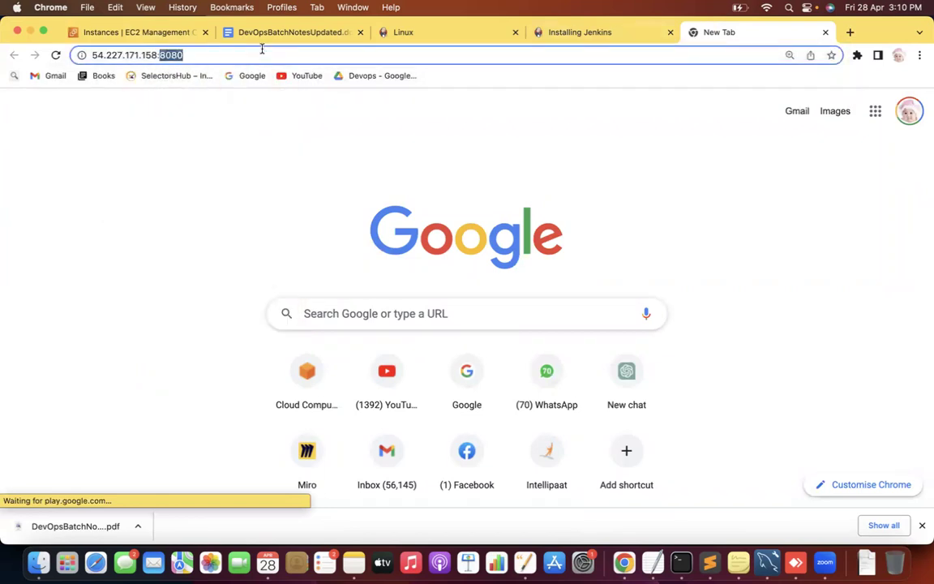
pyautogui.click(261, 49)
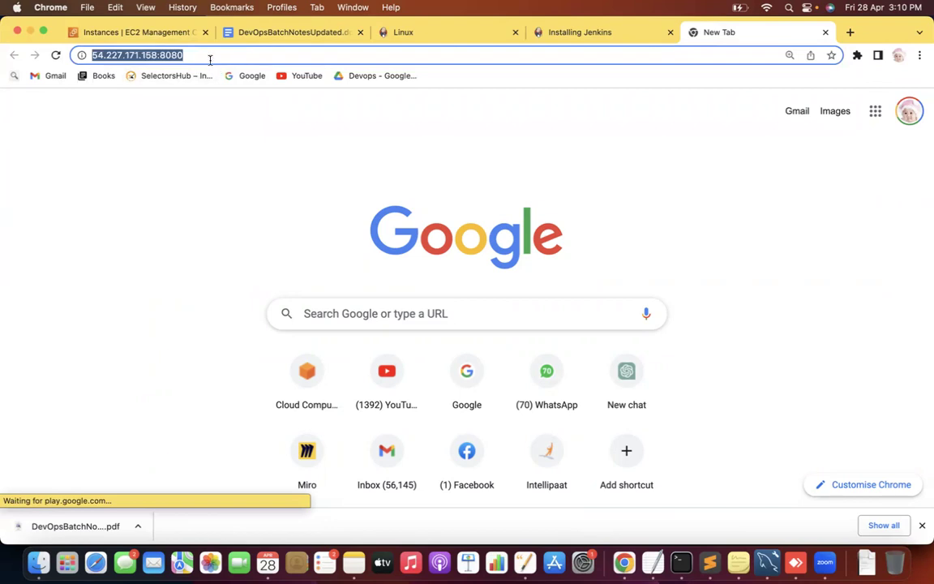
pyautogui.click(92, 57)
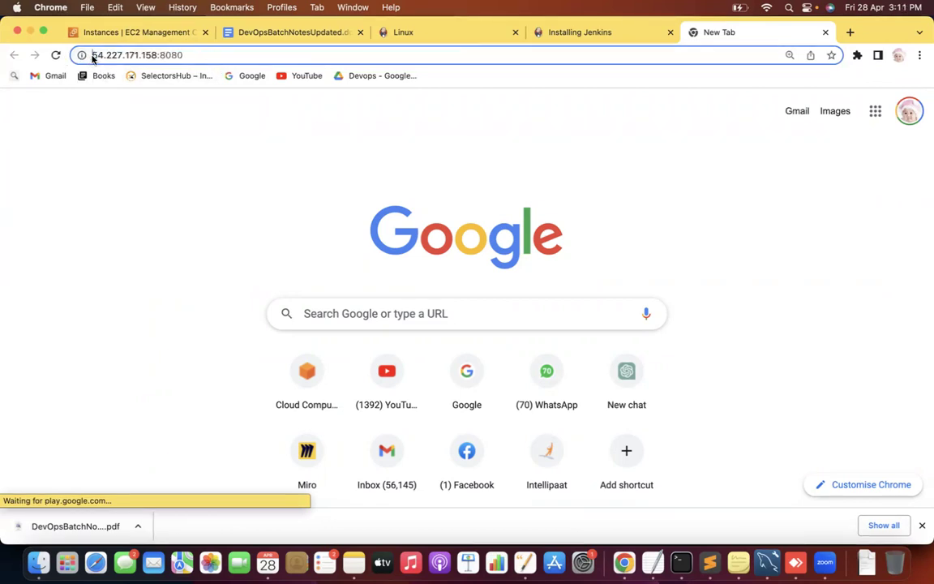
pyautogui.write('http://www')
pyautogui.press('BackSpace')
pyautogui.press('BackSpace')
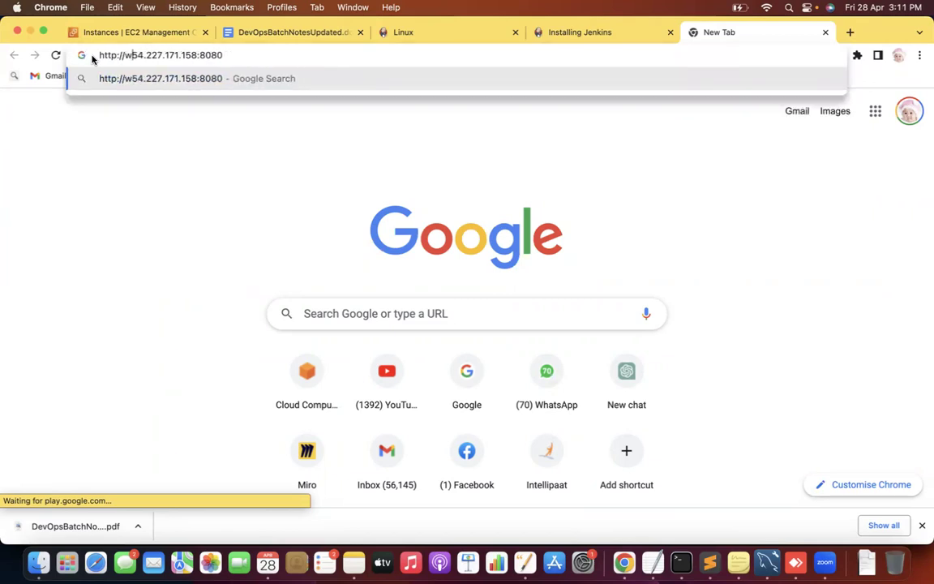
pyautogui.press('BackSpace')
pyautogui.press('Return')
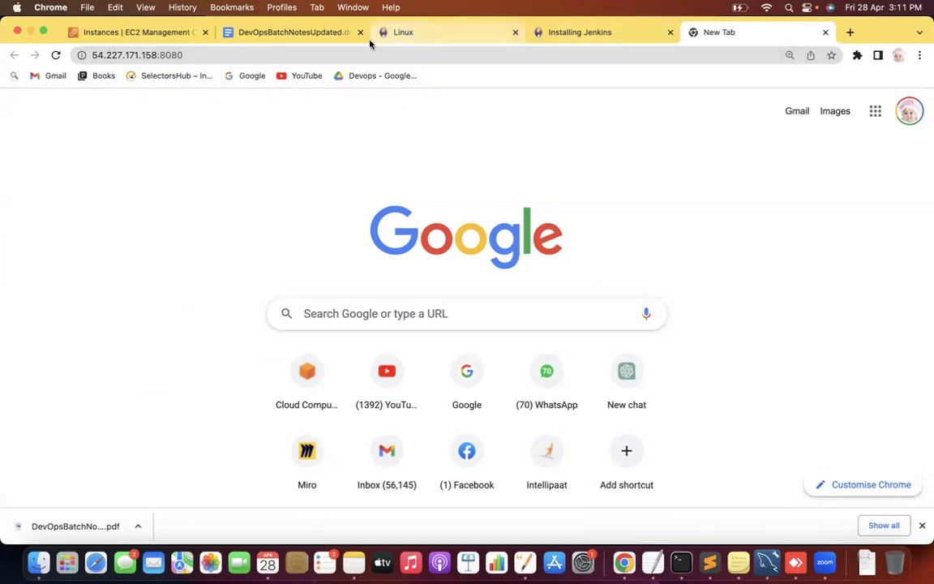
pyautogui.moveTo(202, 51); pyautogui.dragTo(157, 54)
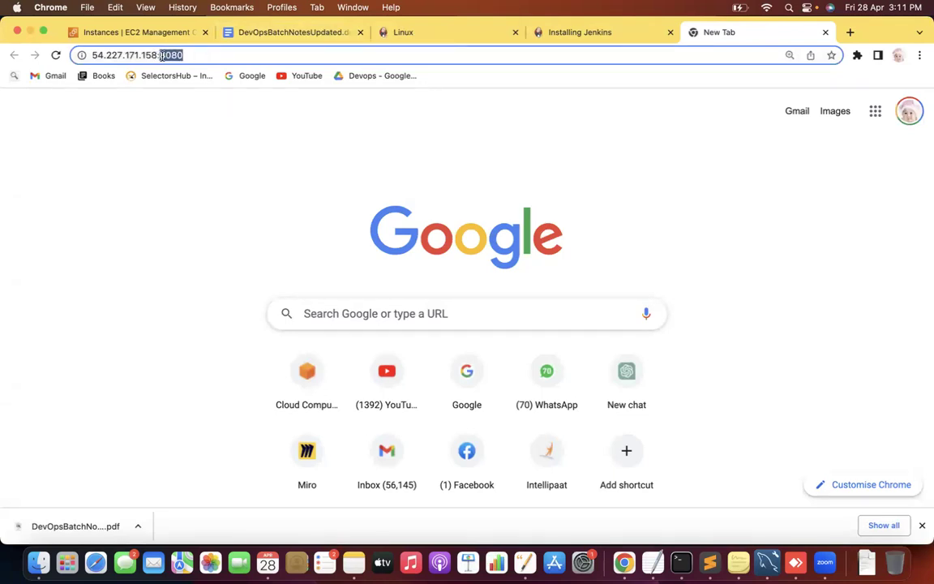
# Open the inbound rules of the Centos instance's security group for editing in the EC2 console.
pyautogui.click(150, 33)
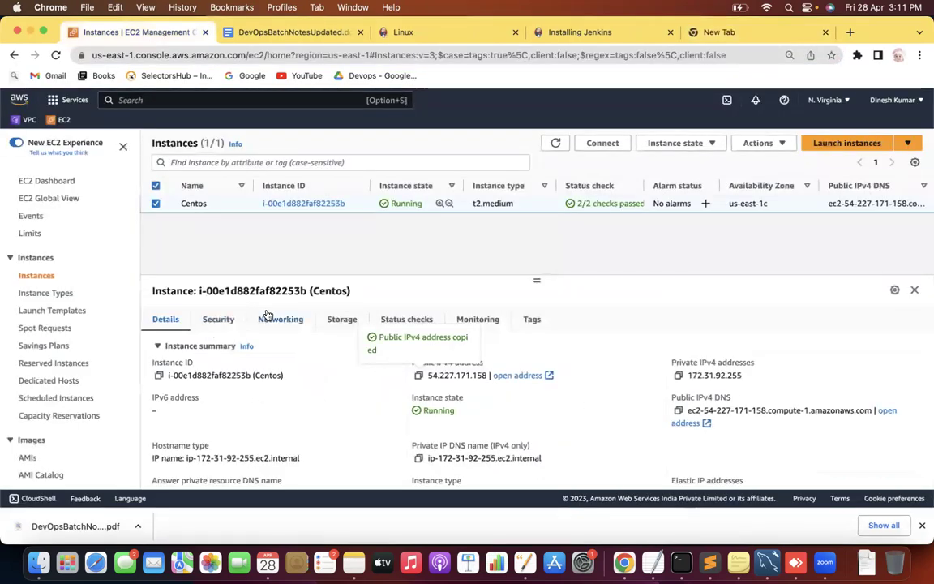
pyautogui.click(219, 320)
pyautogui.click(204, 423)
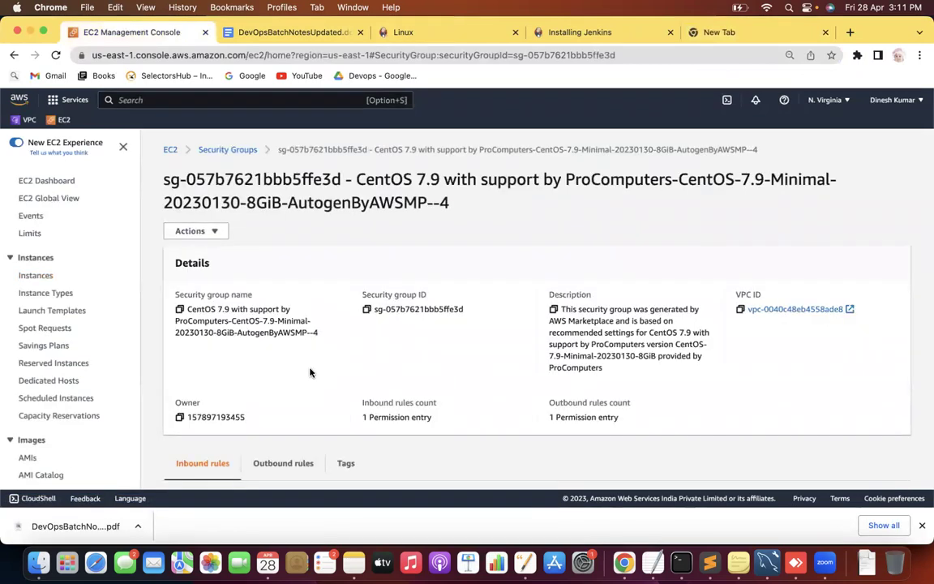
pyautogui.scroll(-1, 350, 359)
pyautogui.scroll(-5, 350, 358)
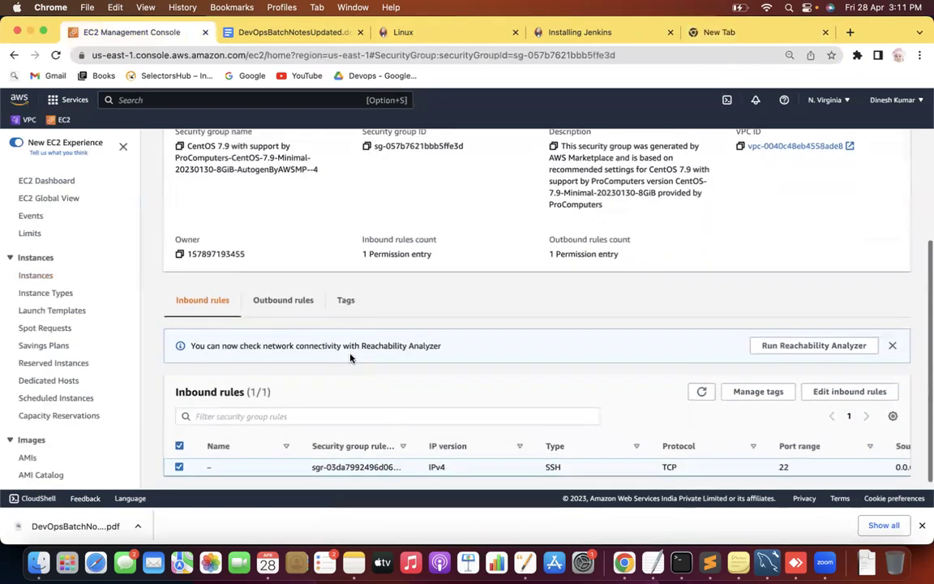
pyautogui.click(849, 383)
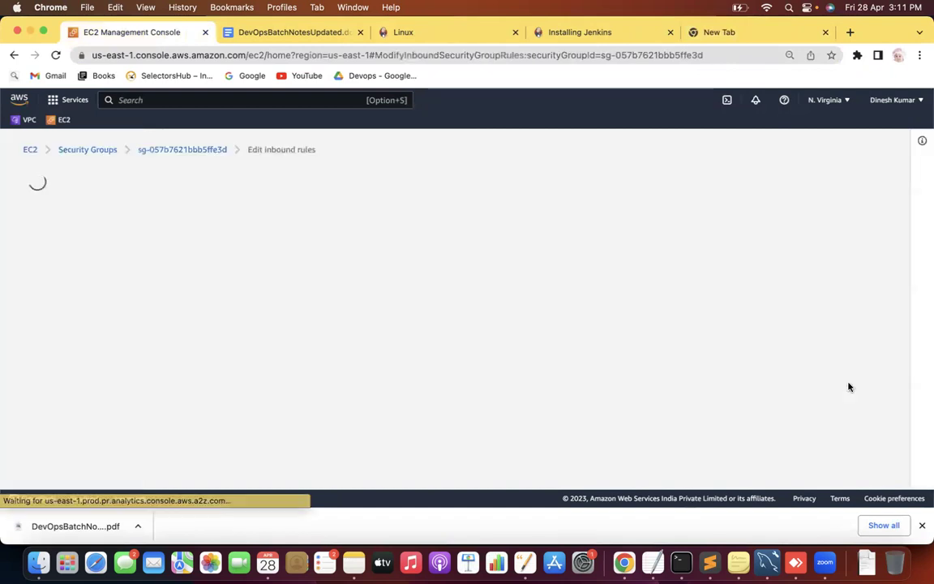
# Add an inbound rule of type HTTP with source Anywhere-IPv4 and save the security group rules.
pyautogui.click(49, 356)
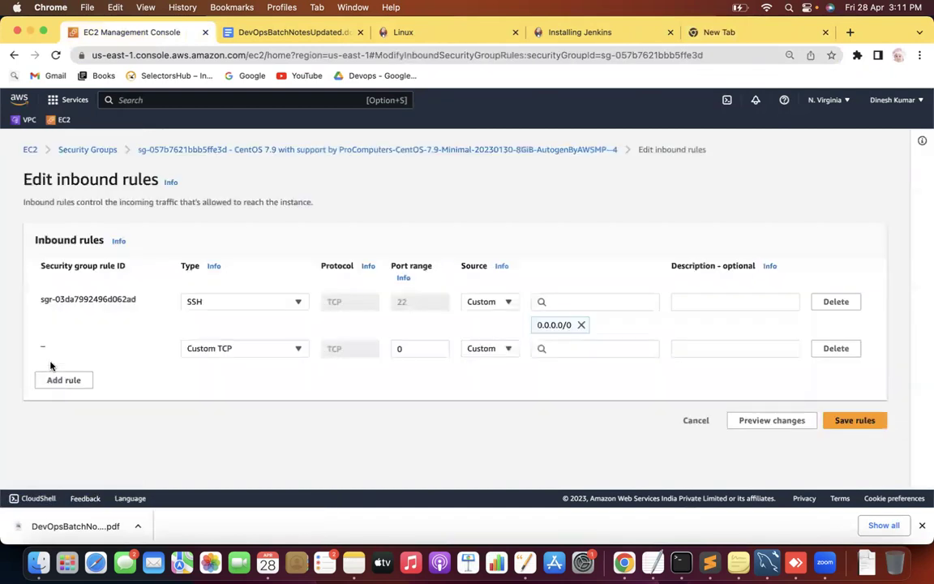
pyautogui.click(271, 348)
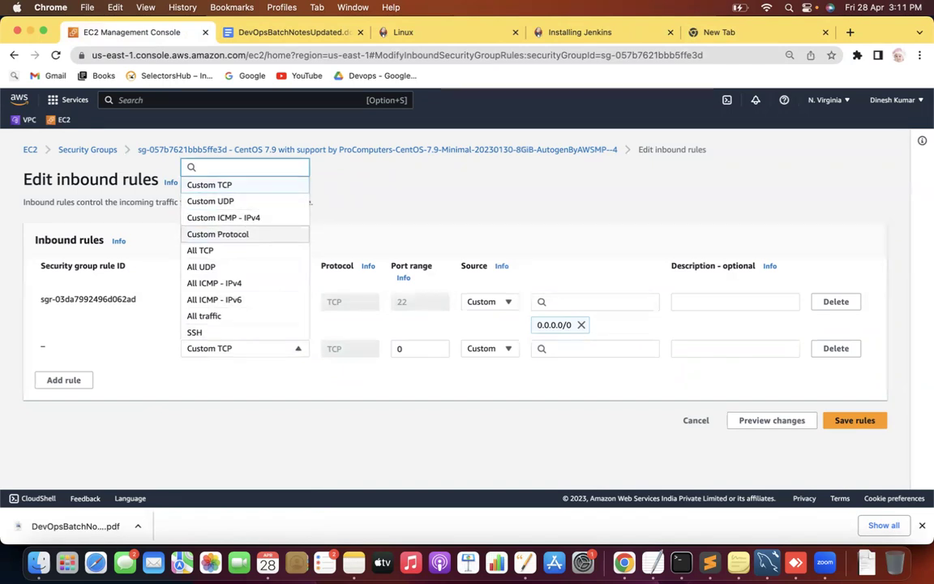
pyautogui.scroll(-3, 243, 259)
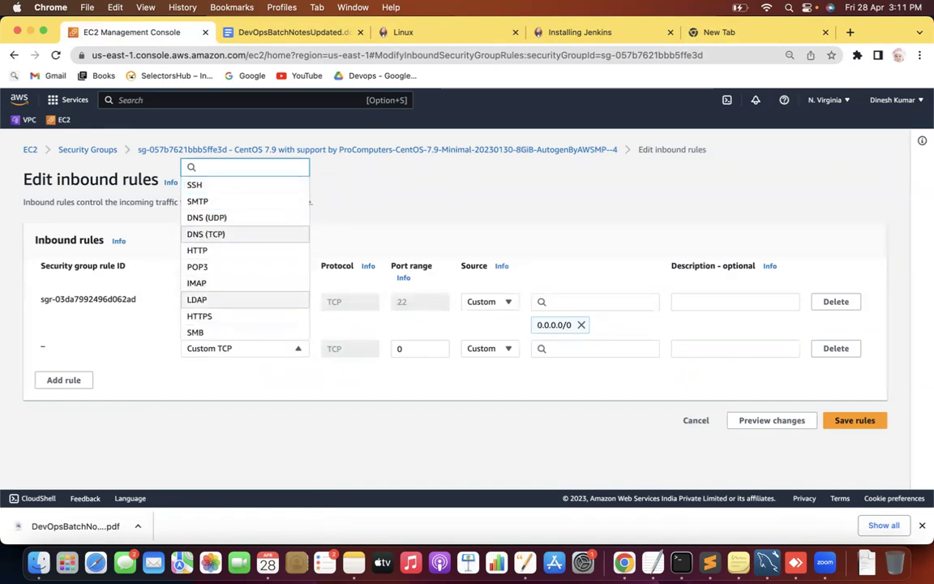
pyautogui.scroll(-3, 243, 260)
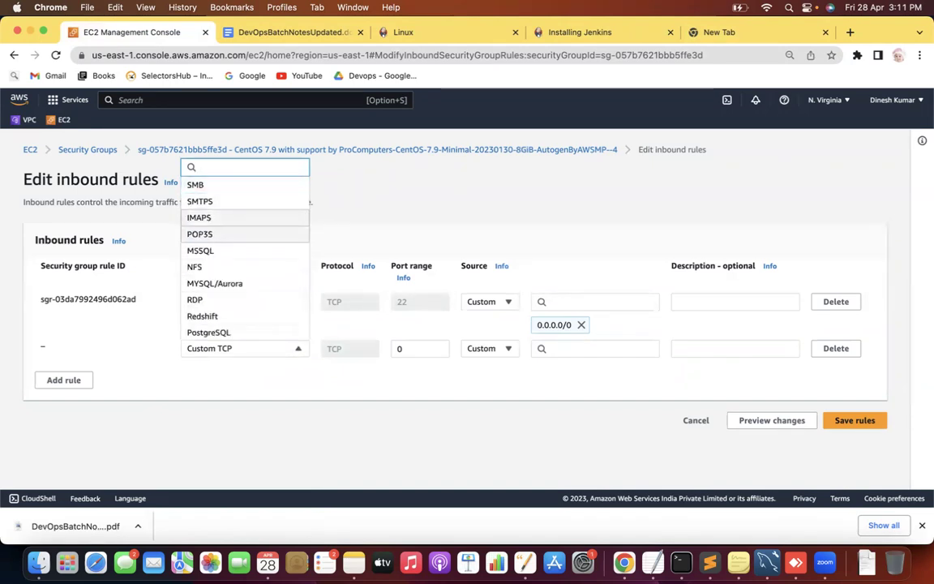
pyautogui.write('http')
pyautogui.click(205, 282)
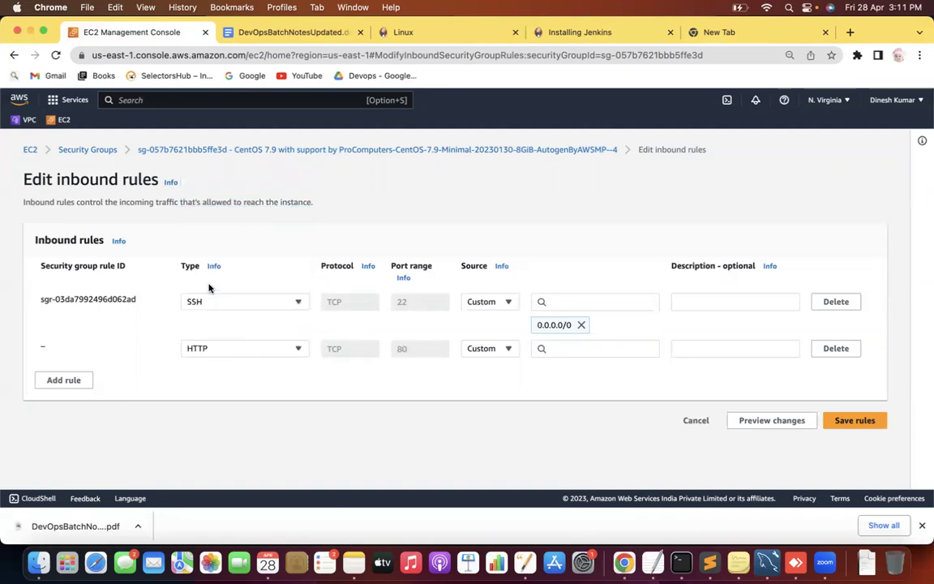
pyautogui.click(498, 350)
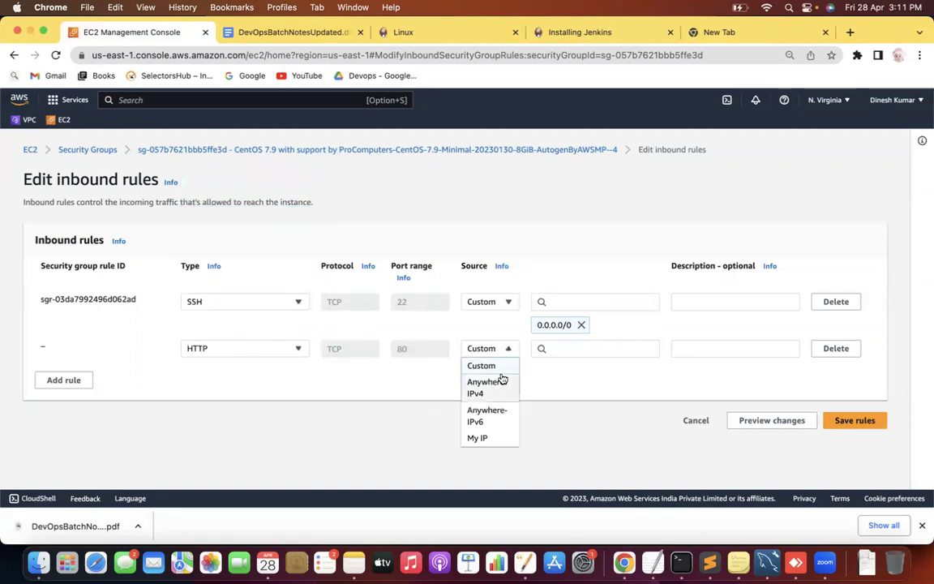
pyautogui.click(500, 391)
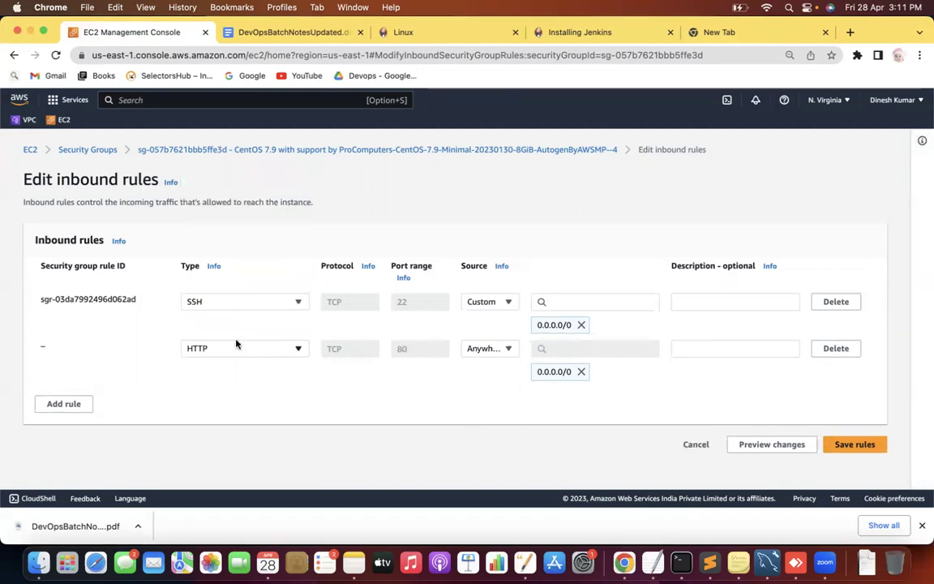
pyautogui.click(869, 449)
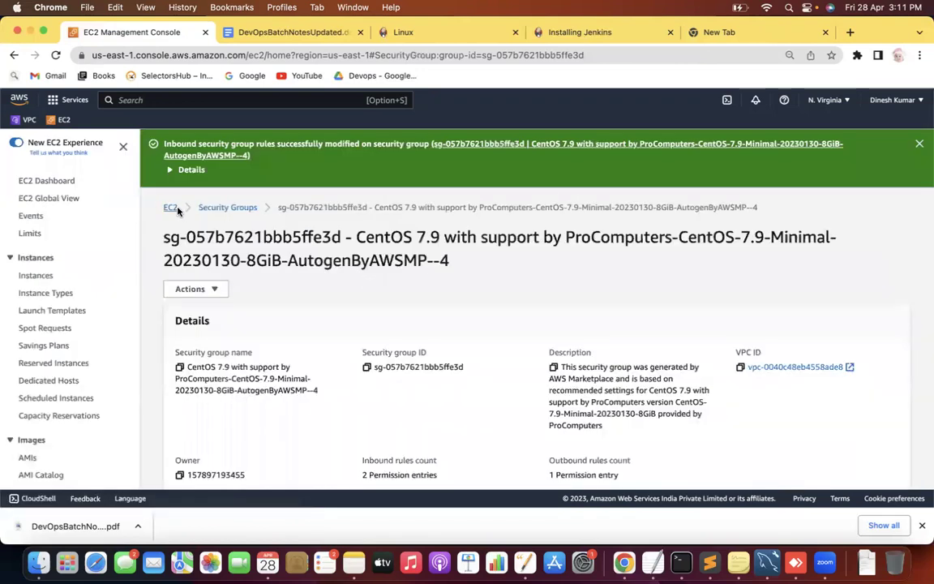
# Check the port ranges in the inbound rules of the running Centos instance's security details.
pyautogui.click(168, 209)
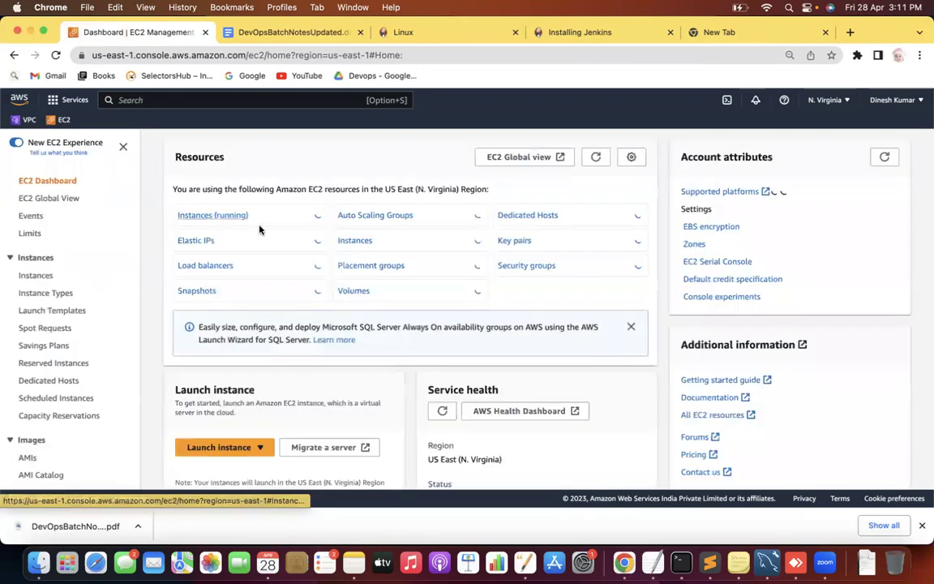
pyautogui.click(216, 216)
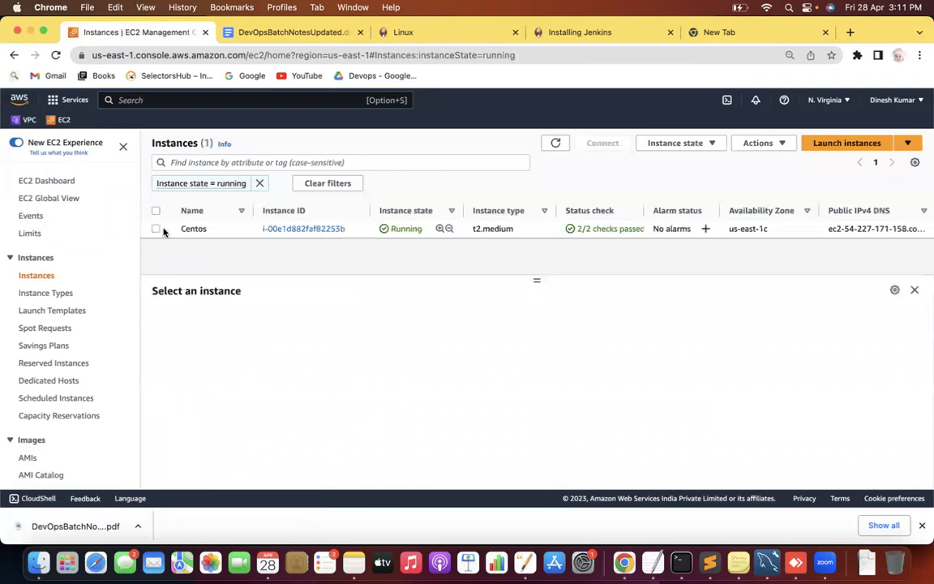
pyautogui.click(156, 229)
pyautogui.click(218, 319)
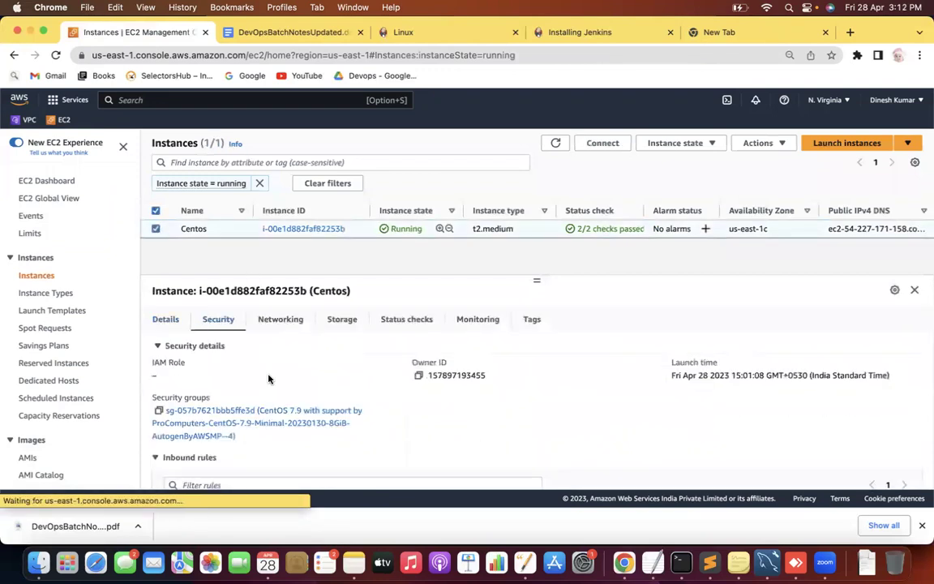
pyautogui.scroll(-3, 269, 379)
pyautogui.scroll(-3, 269, 378)
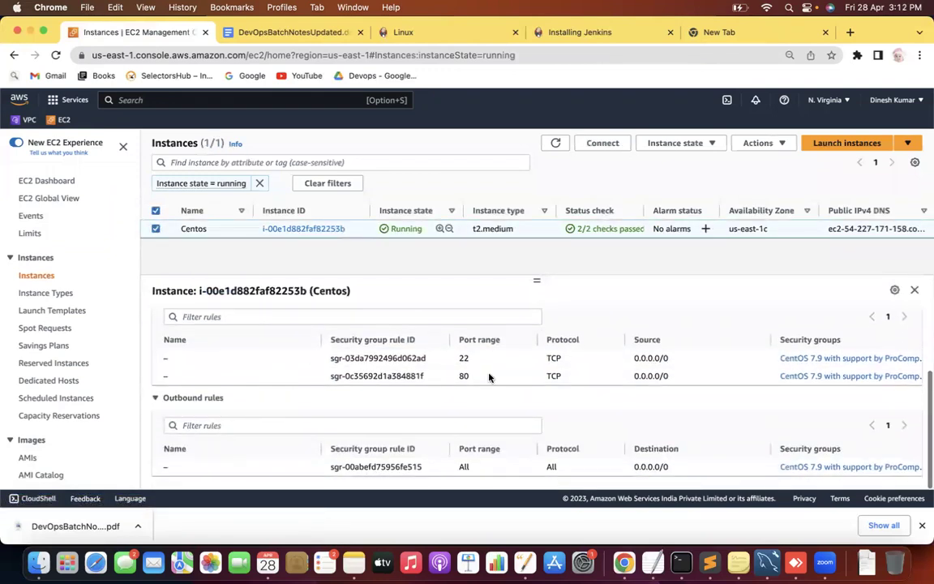
pyautogui.moveTo(471, 378); pyautogui.dragTo(457, 375)
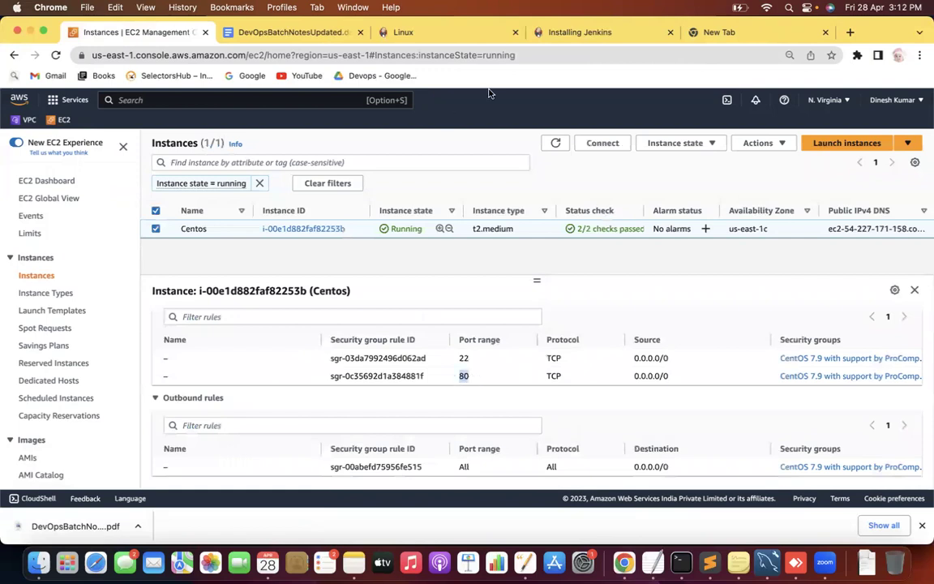
pyautogui.click(737, 34)
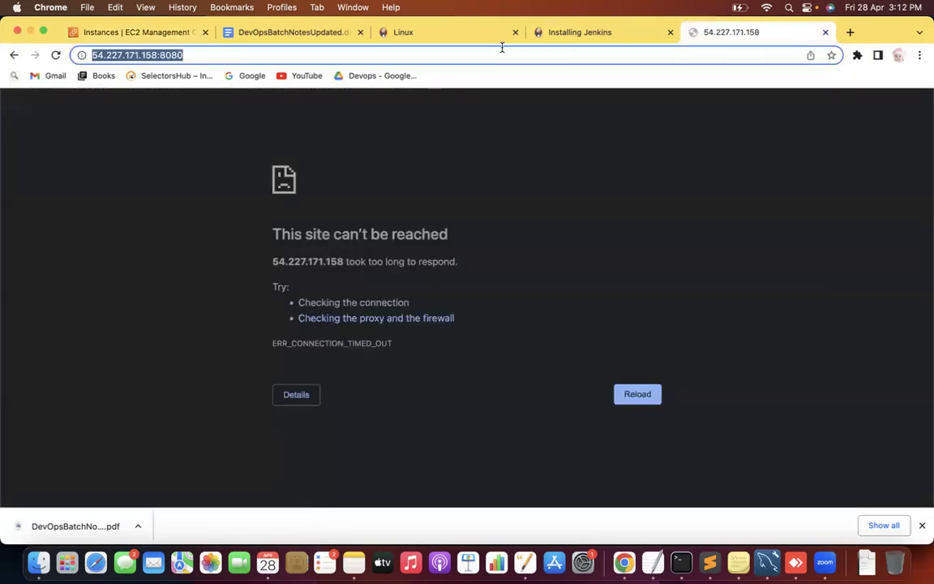
pyautogui.write('http://54.227.171.158:8080/')
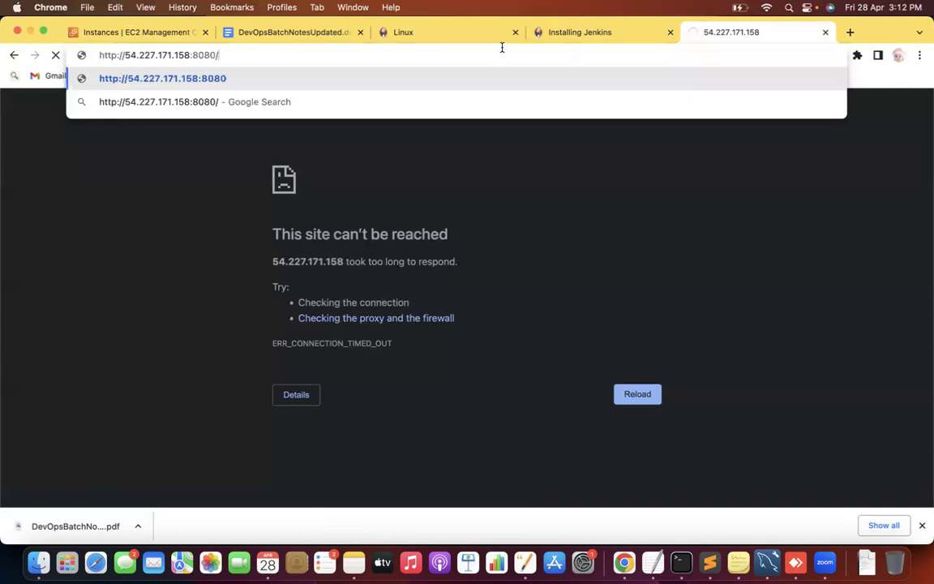
pyautogui.press('super+a')
pyautogui.press('BackSpace')
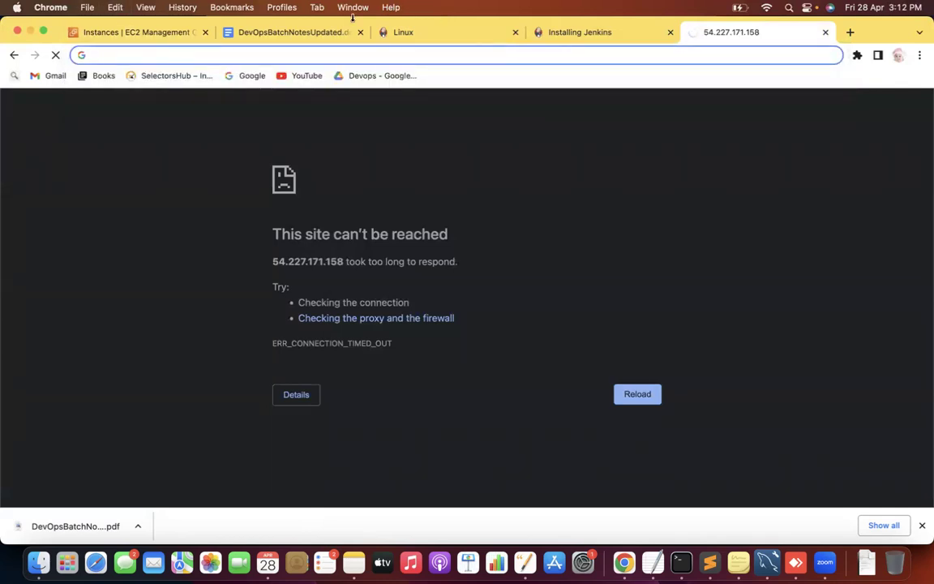
# Copy the Centos instance's public IPv4 address from the EC2 console and try opening it with port :8080 in the Jenkins server's browser tab.
pyautogui.click(402, 33)
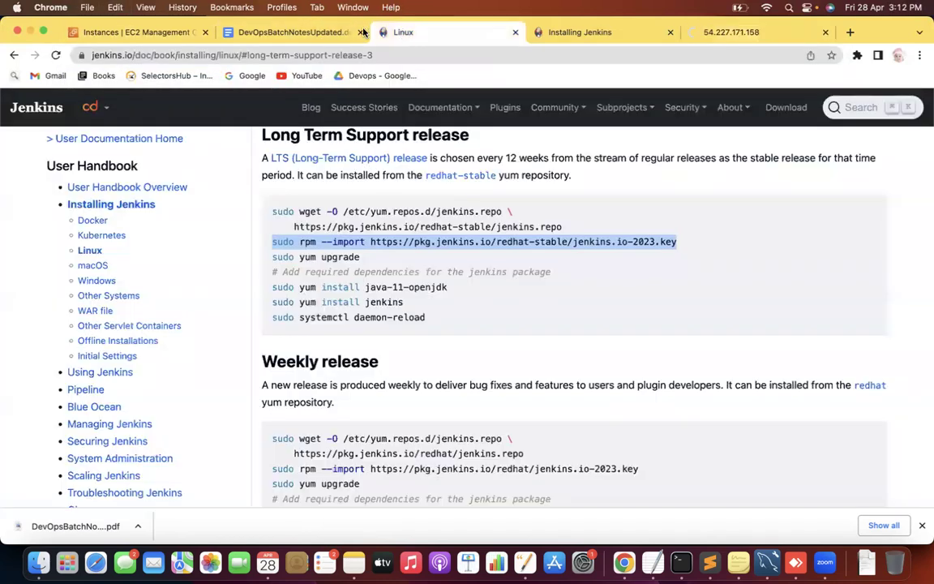
pyautogui.click(133, 33)
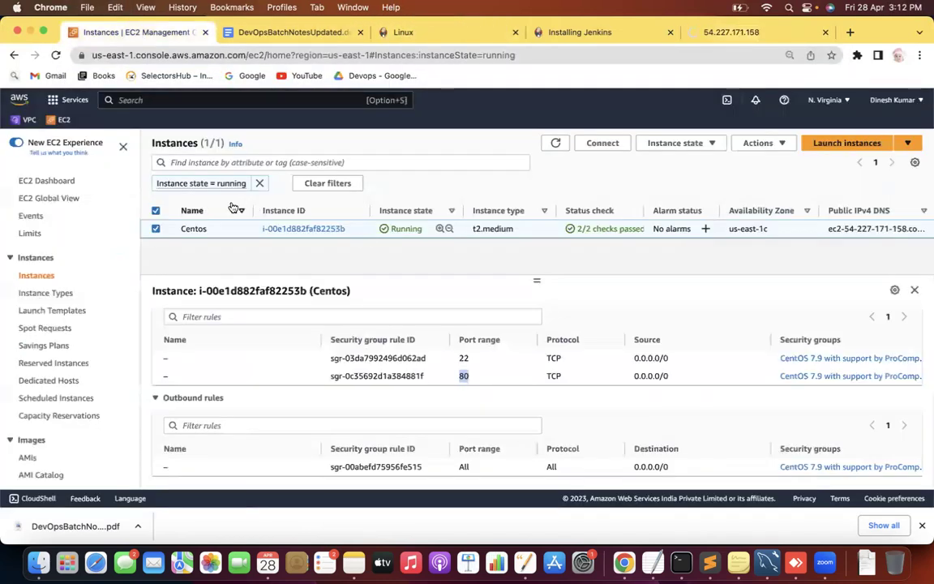
pyautogui.click(157, 230)
pyautogui.click(156, 229)
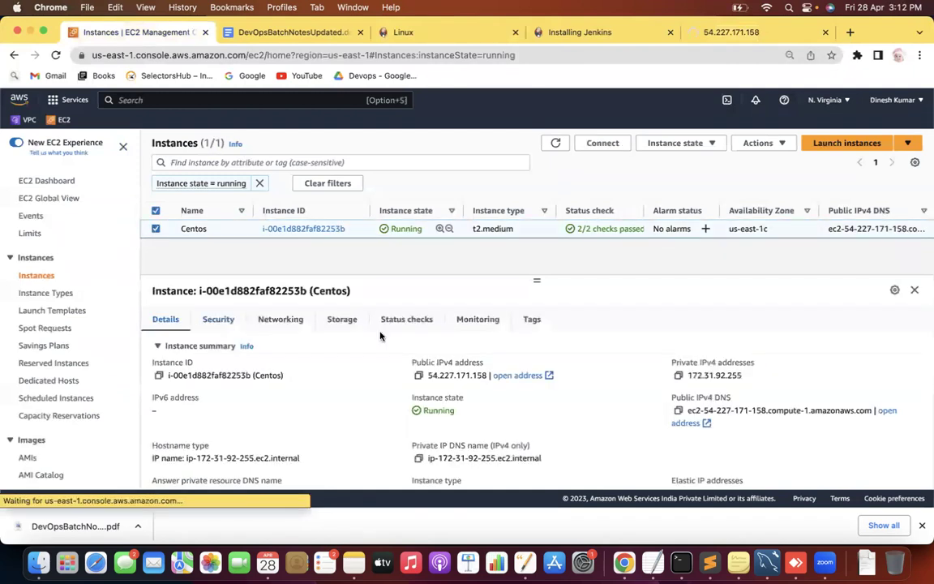
pyautogui.click(417, 377)
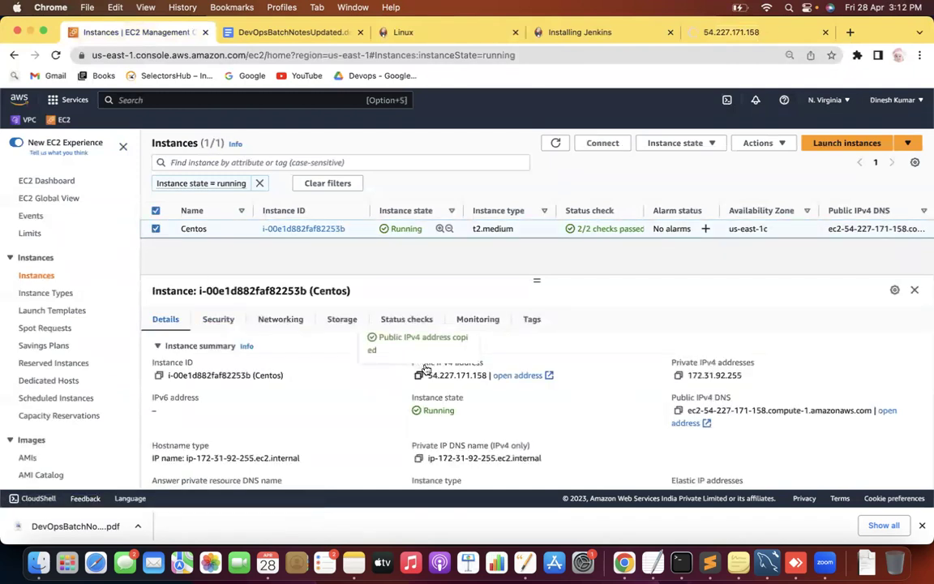
pyautogui.click(754, 31)
pyautogui.press('super+v')
pyautogui.write(':8080')
pyautogui.press('Return')
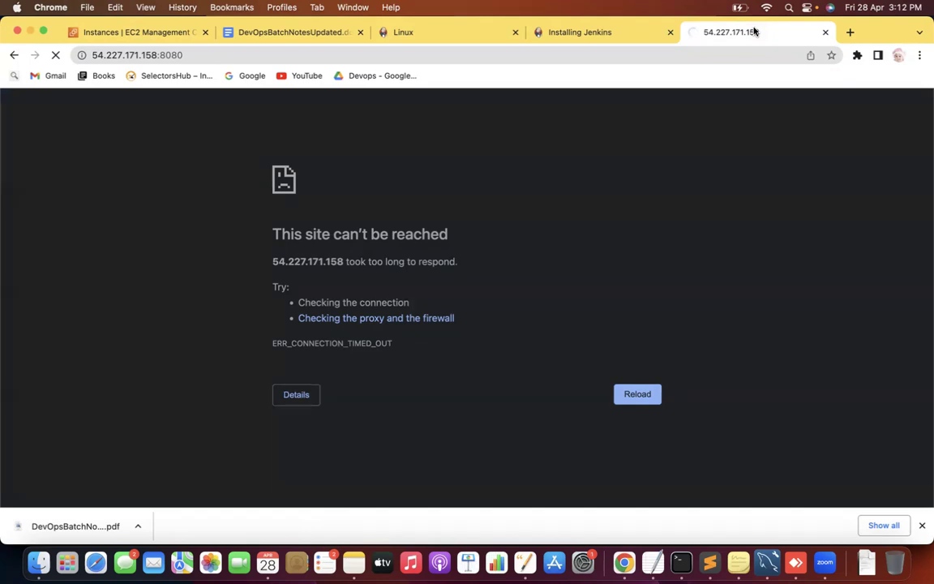
pyautogui.click(236, 57)
pyautogui.doubleClick(236, 57)
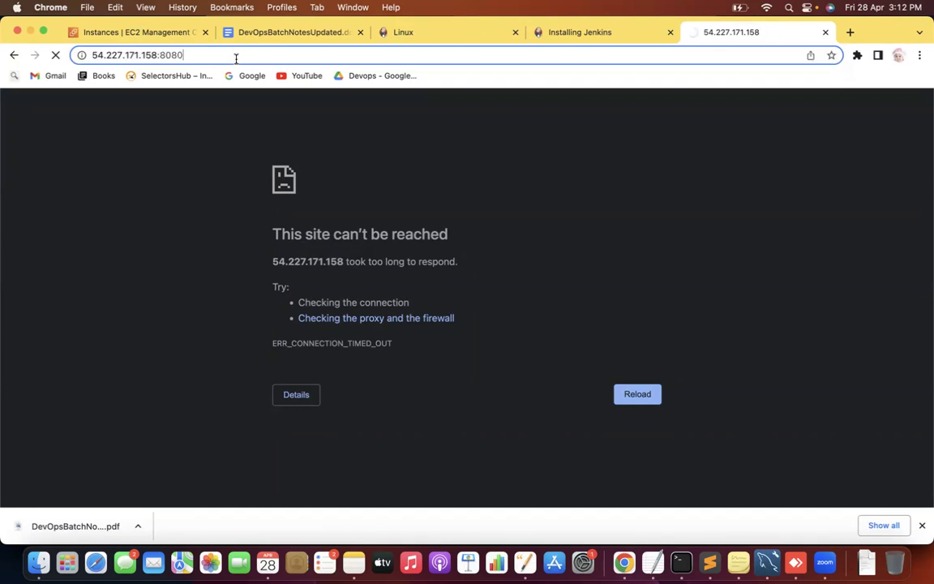
pyautogui.click(88, 55)
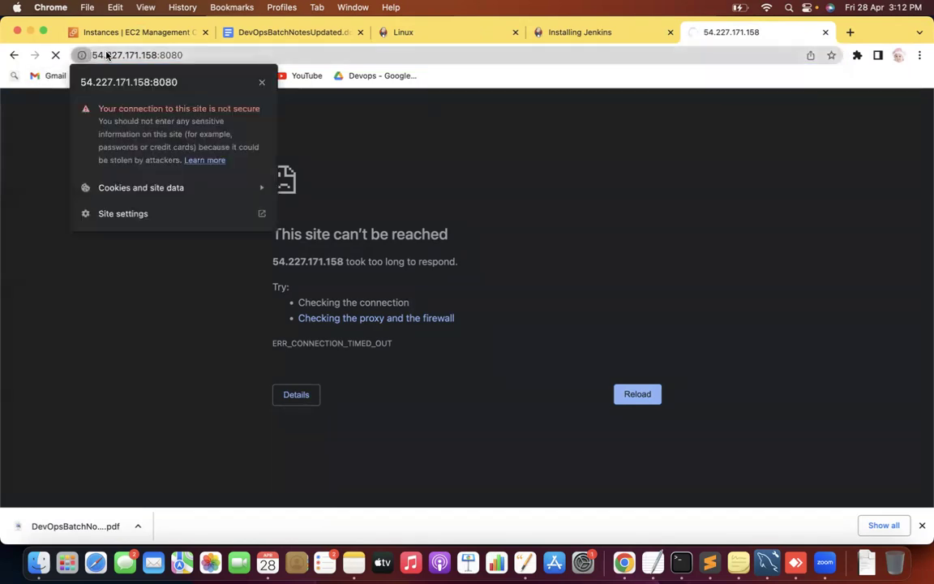
pyautogui.click(94, 54)
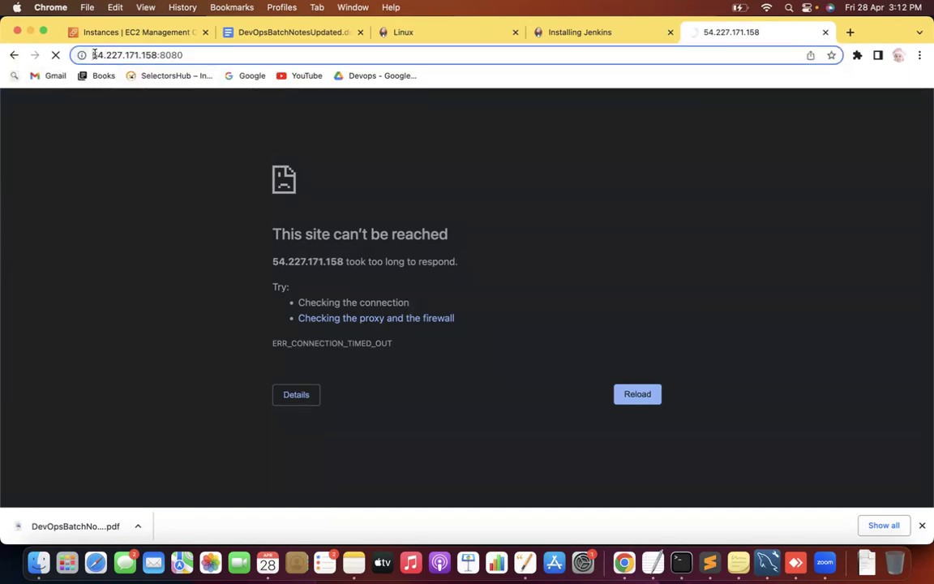
pyautogui.write('http://')
pyautogui.press('Return')
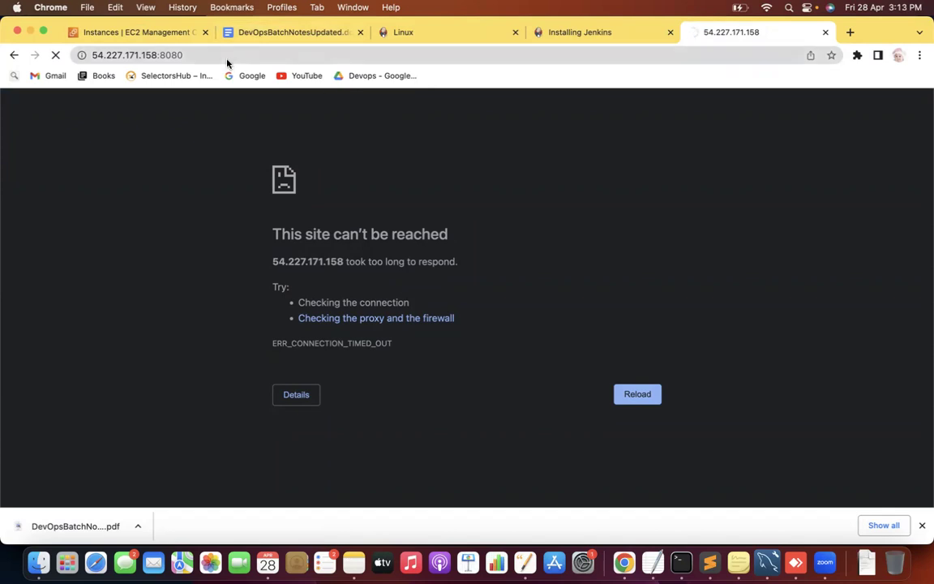
# Check the Jenkins service's status output and HTTP port in the Terminal session.
pyautogui.click(162, 55)
pyautogui.click(161, 56)
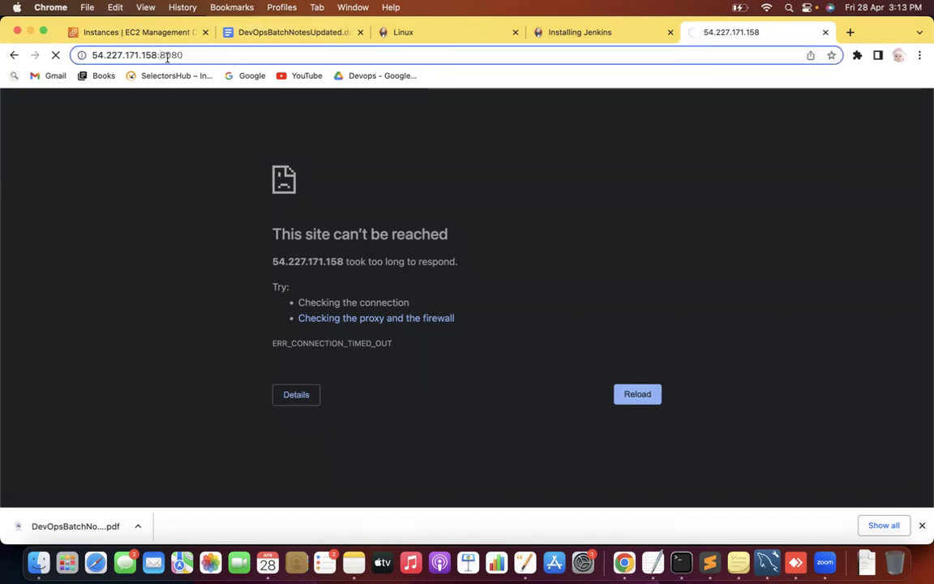
pyautogui.press('super+Tab')
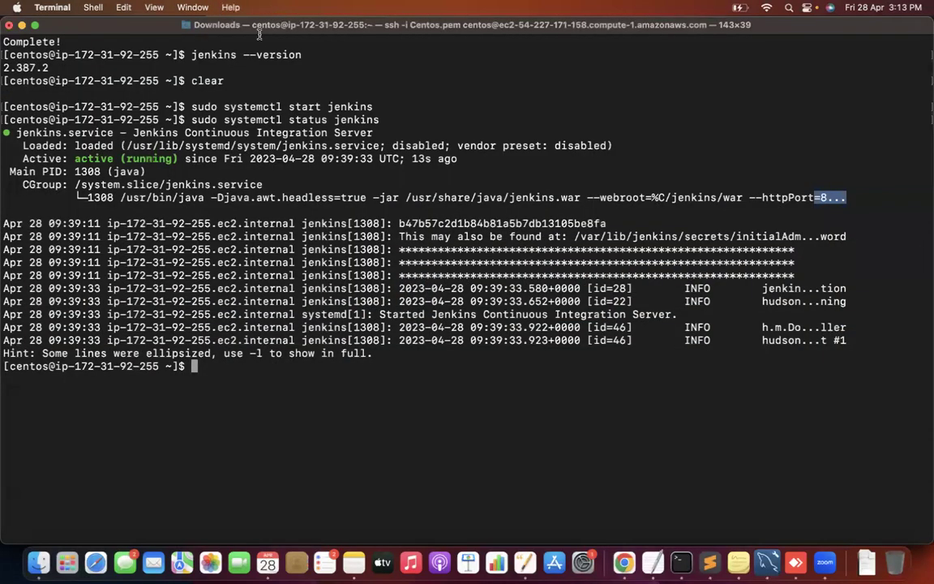
pyautogui.press('super+Tab')
pyautogui.click(230, 32)
pyautogui.click(442, 357)
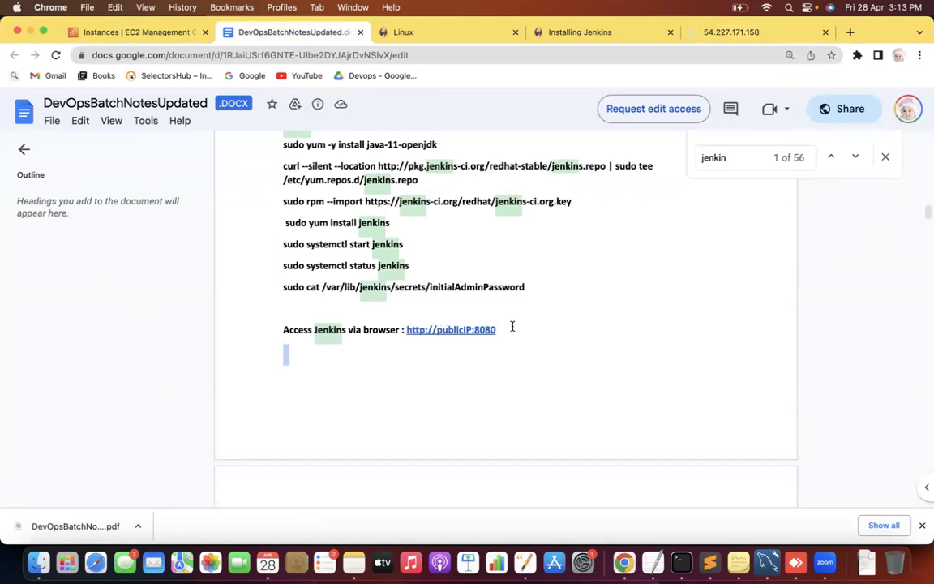
pyautogui.moveTo(501, 329); pyautogui.dragTo(406, 332)
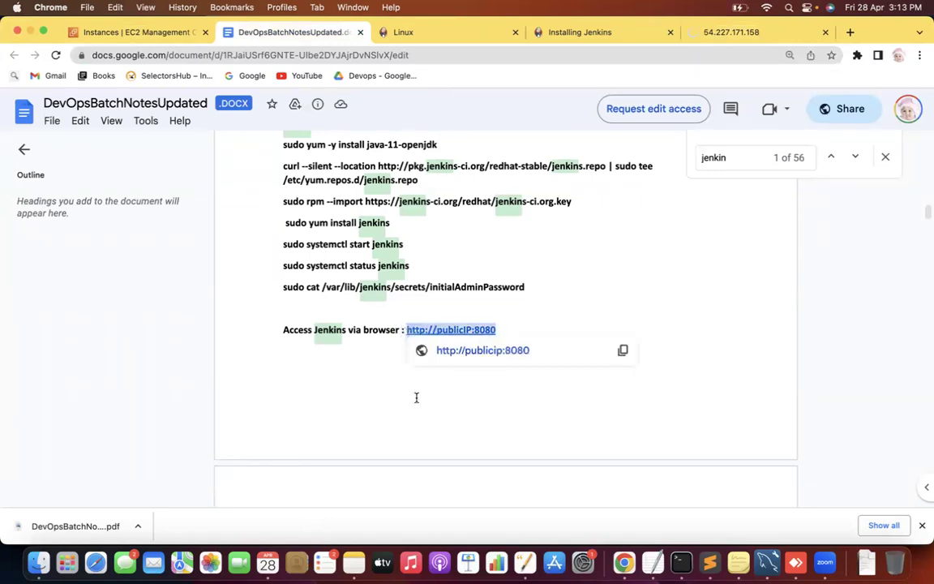
pyautogui.click(709, 562)
pyautogui.click(387, 340)
pyautogui.press('Return')
pyautogui.press('Return')
pyautogui.press('Return')
pyautogui.press('super+v')
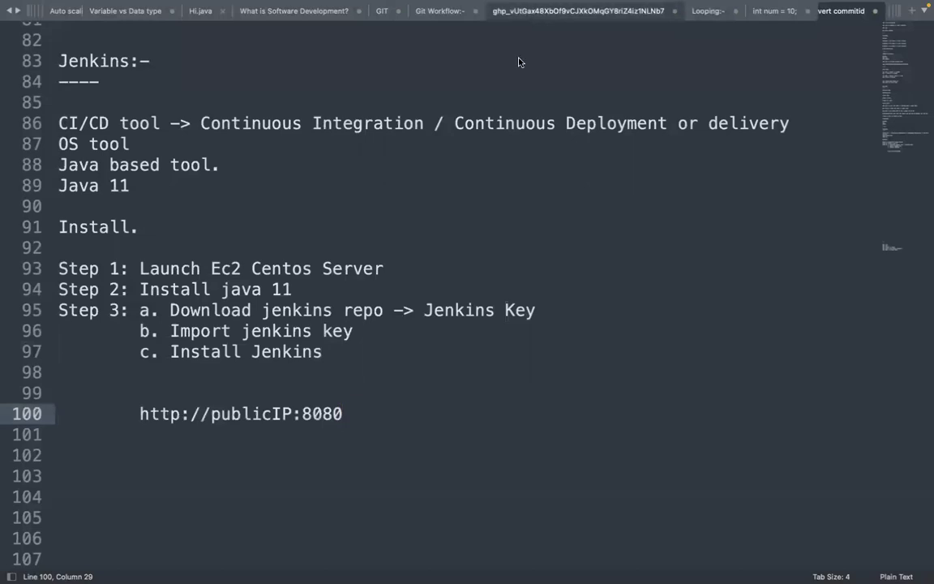
# Replace the publicIP placeholder in the notes with 54.227.171.158, copied from the Centos instance's details.
pyautogui.press('super+Tab')
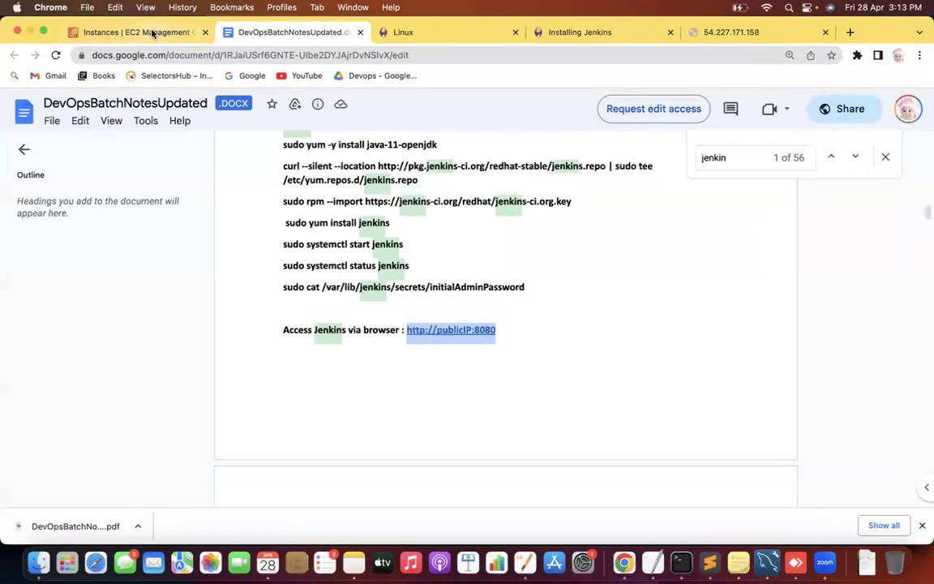
pyautogui.click(136, 31)
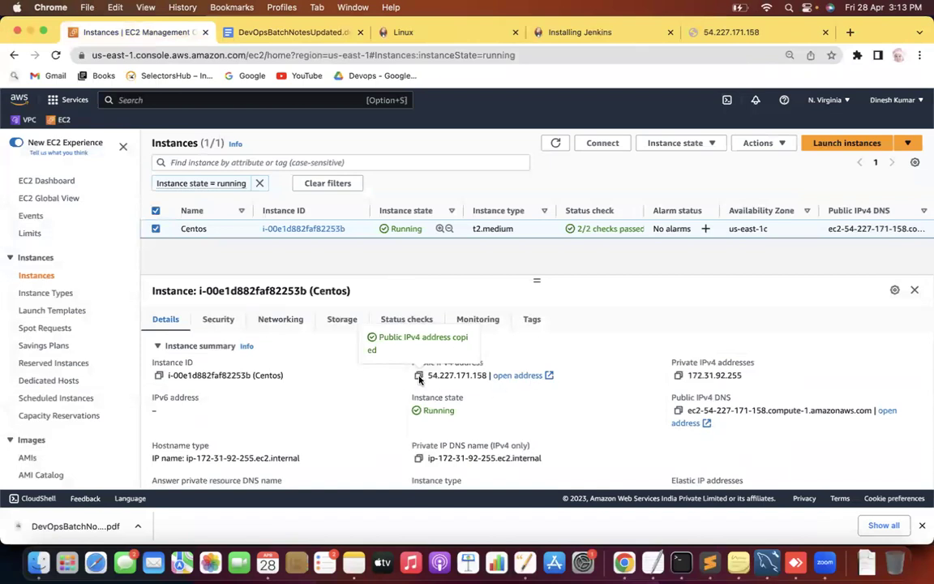
pyautogui.press('super+Tab')
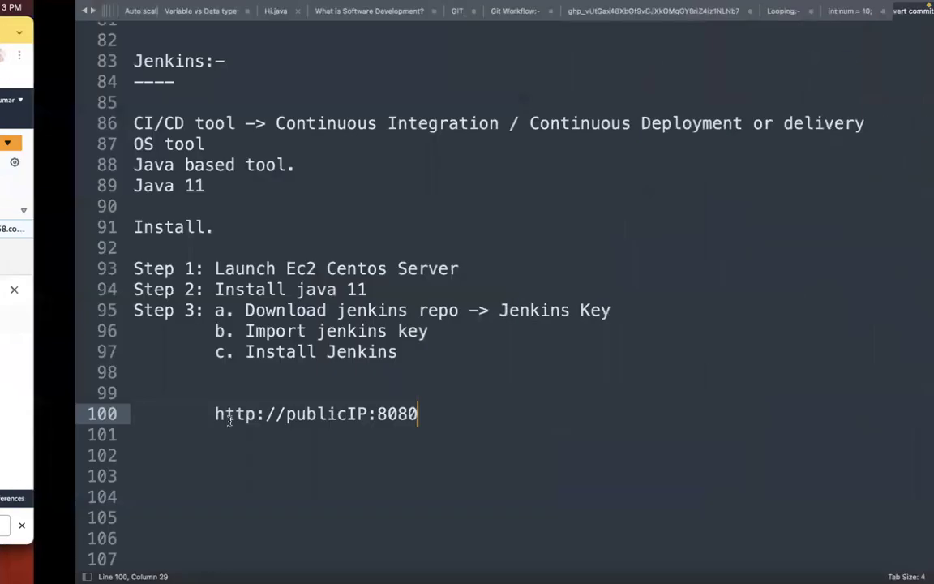
pyautogui.moveTo(211, 414); pyautogui.dragTo(301, 413)
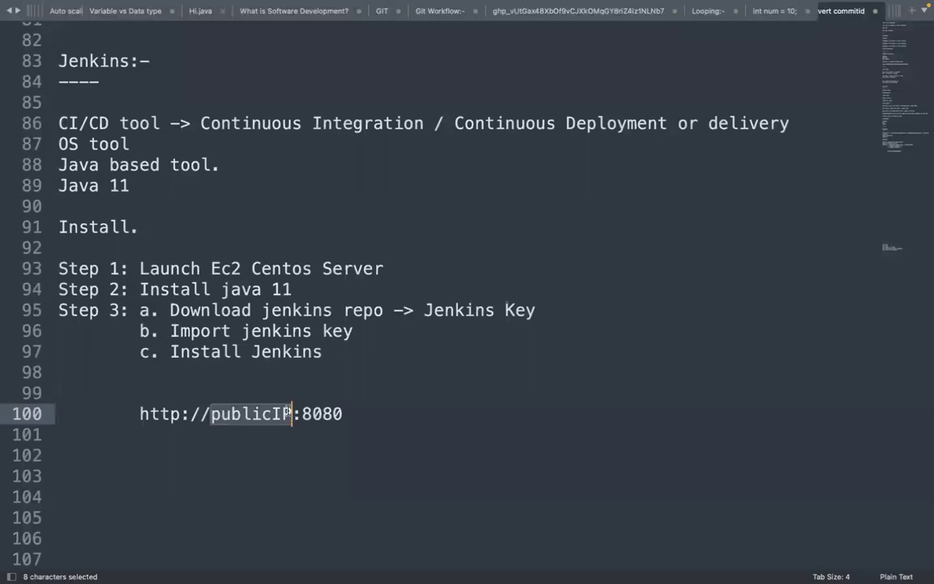
pyautogui.write('54.227.171.158')
pyautogui.moveTo(409, 415); pyautogui.dragTo(135, 414)
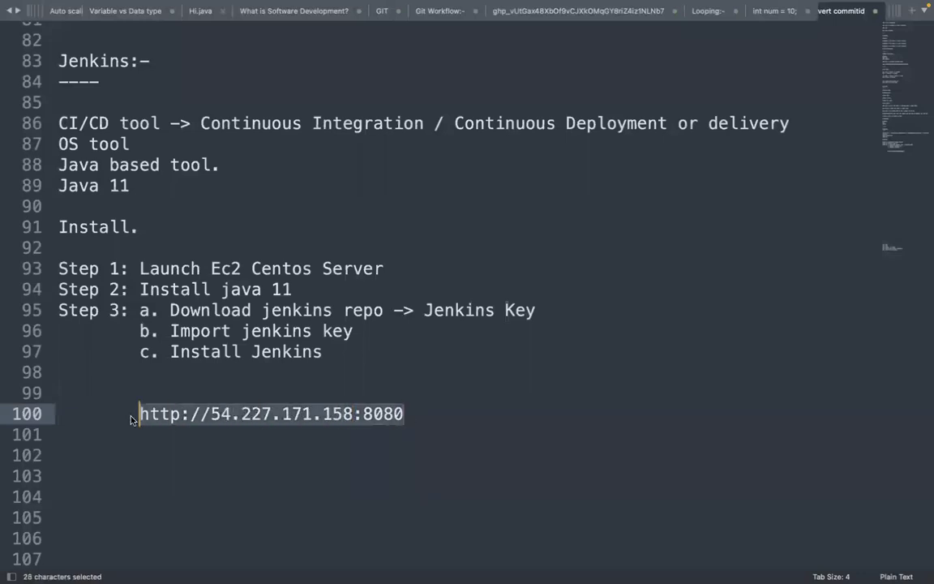
pyautogui.press('super+c')
pyautogui.press('super+Tab')
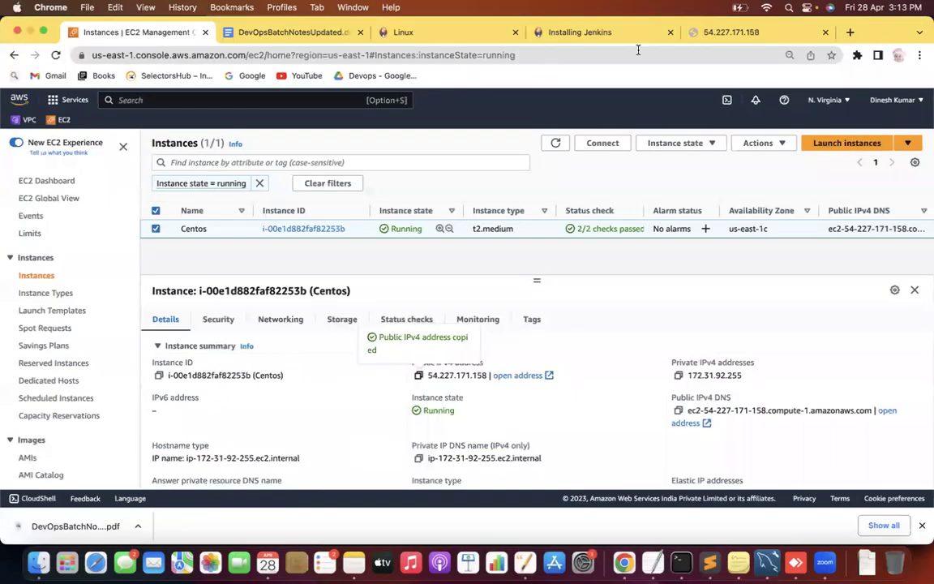
pyautogui.click(752, 32)
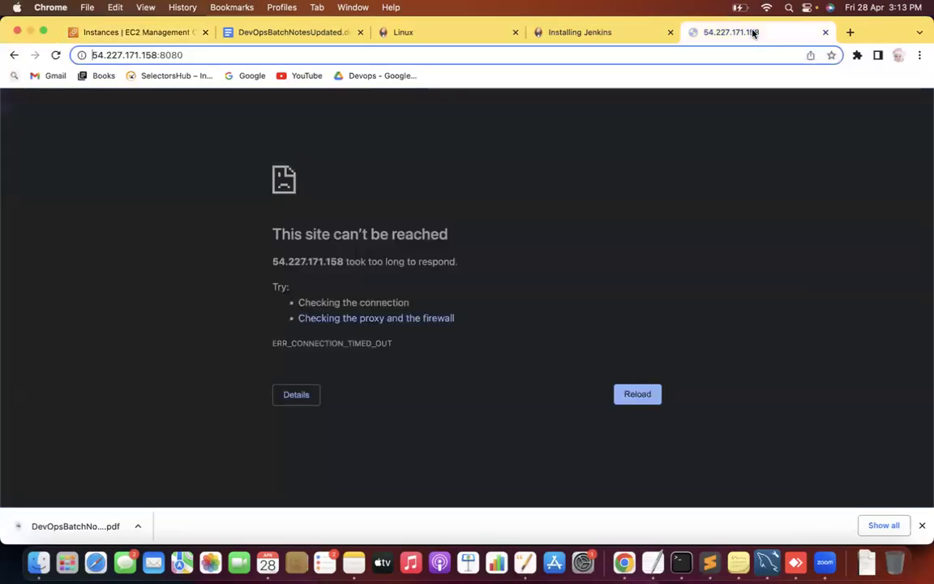
pyautogui.click(149, 58)
pyautogui.press('super+v')
pyautogui.press('Return')
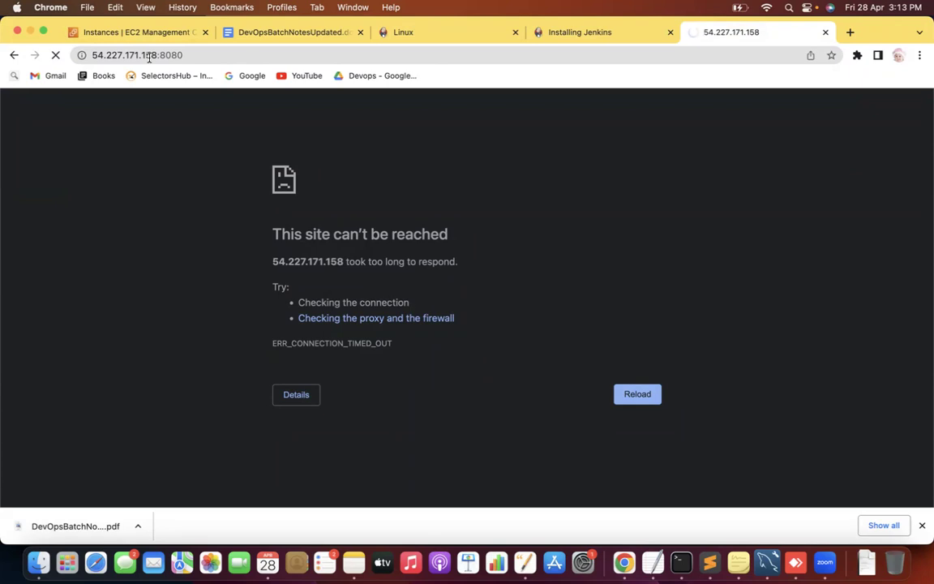
# Go to the security group of the running Centos instance and start editing its inbound rules.
pyautogui.click(132, 31)
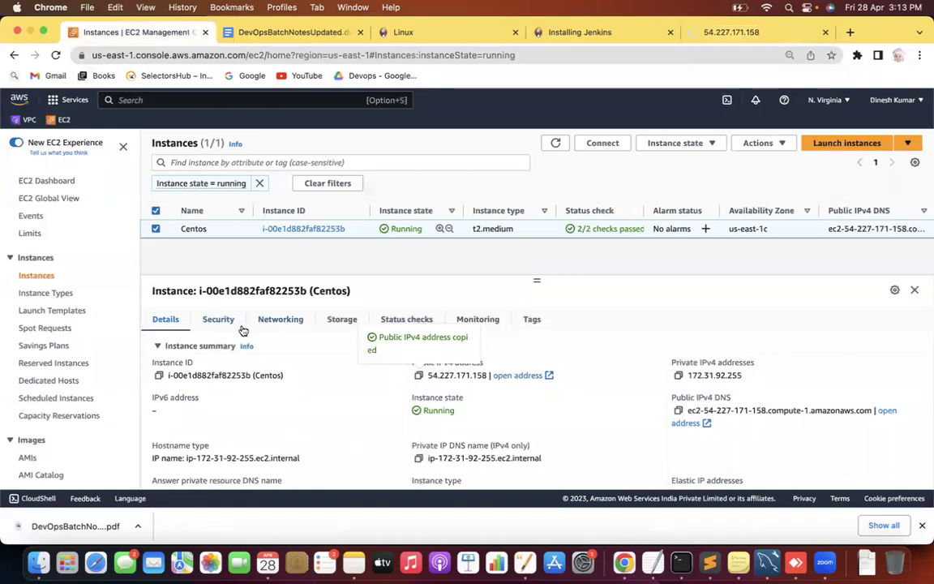
pyautogui.click(215, 321)
pyautogui.press('Down')
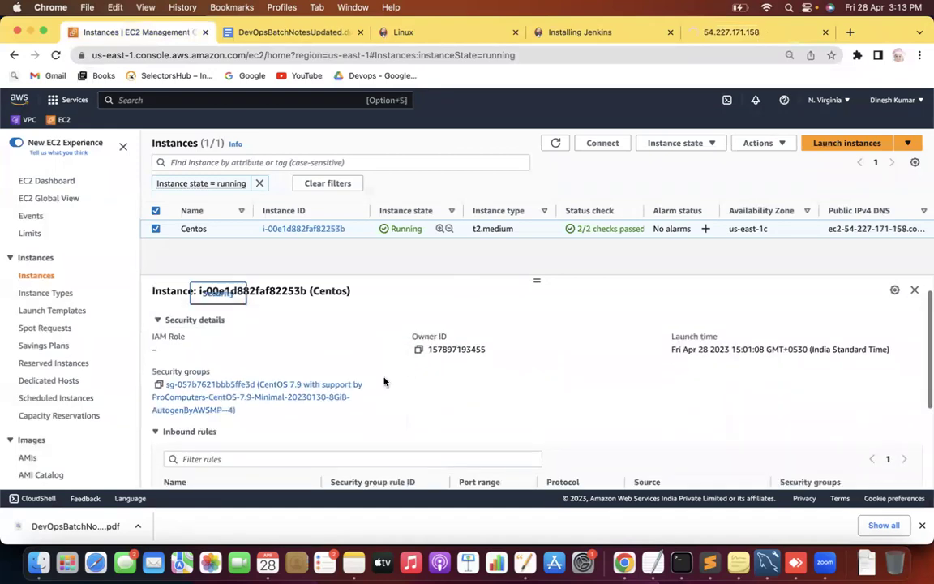
pyautogui.press('Right')
pyautogui.press('Right')
pyautogui.scroll(-2, 374, 374)
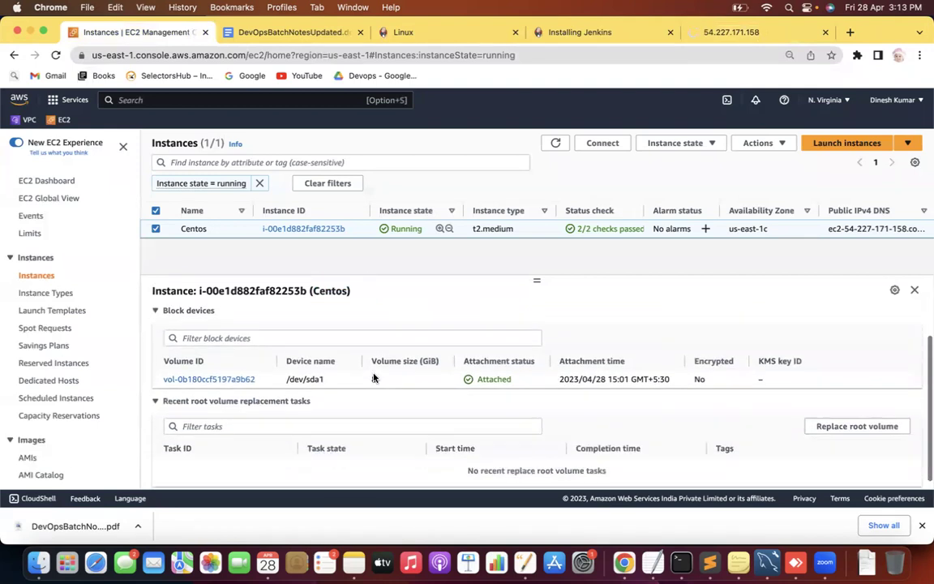
pyautogui.scroll(3, 374, 374)
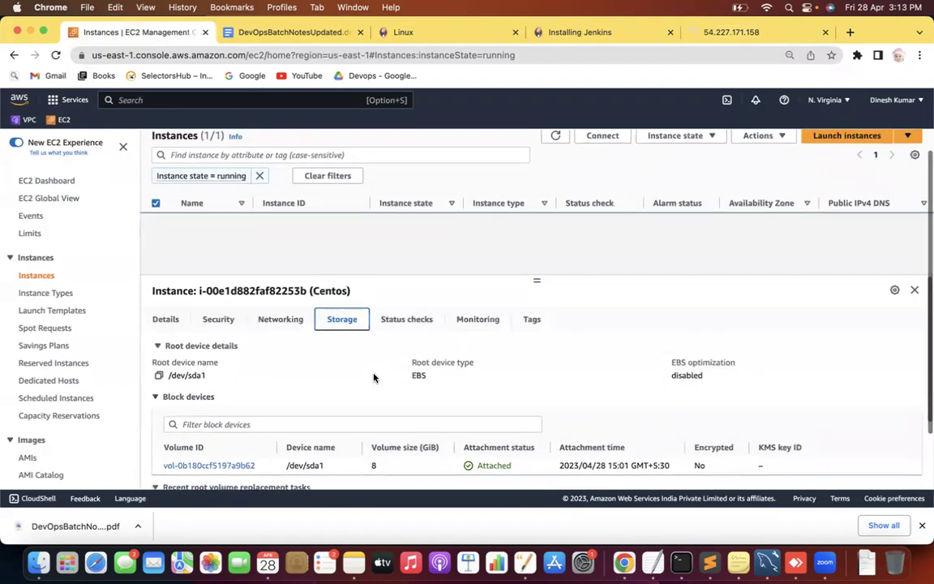
pyautogui.click(213, 321)
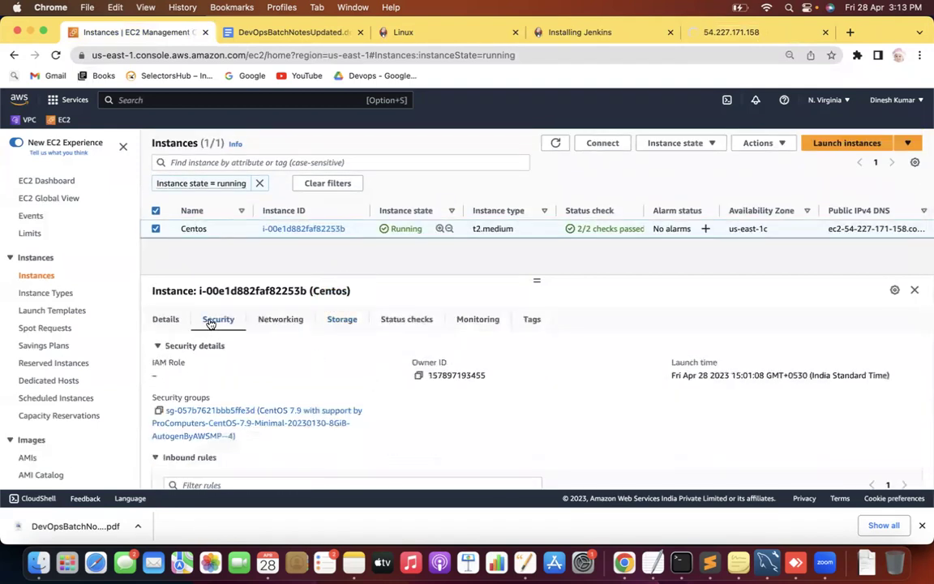
pyautogui.click(219, 412)
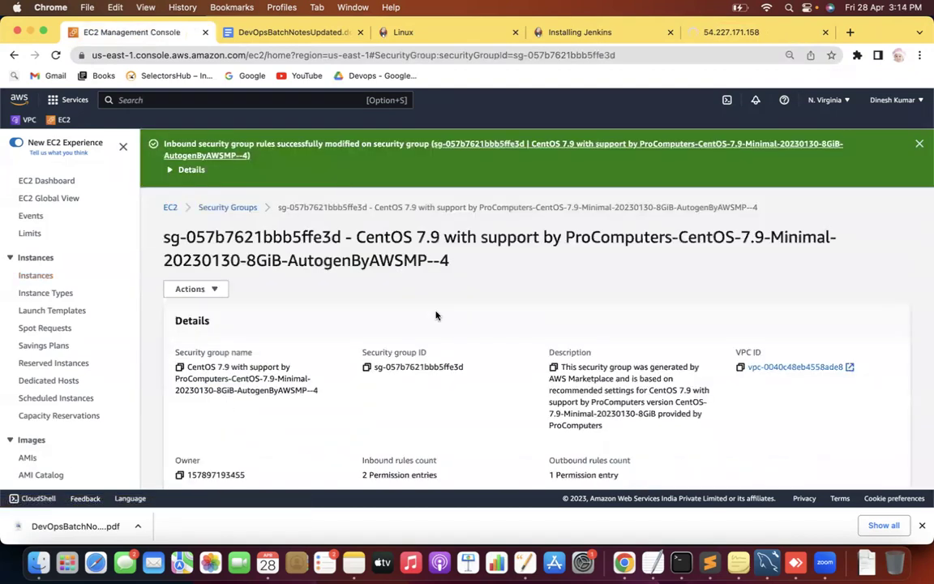
pyautogui.scroll(-6, 668, 273)
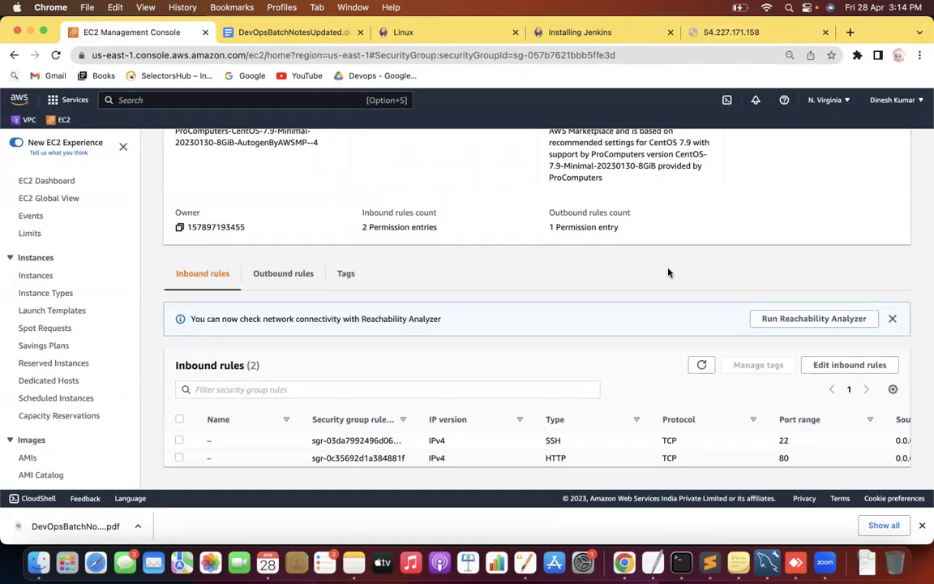
pyautogui.click(842, 364)
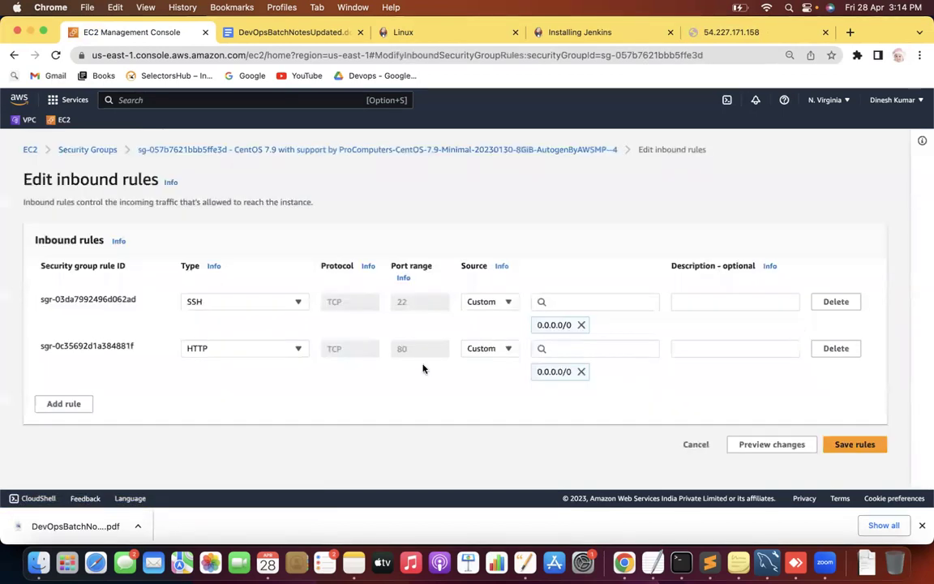
pyautogui.click(225, 357)
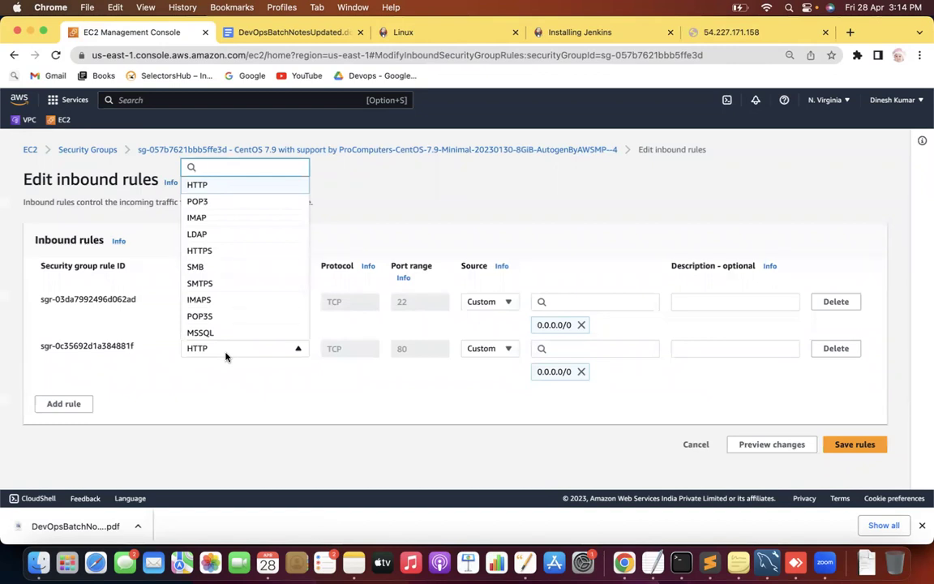
pyautogui.click(165, 358)
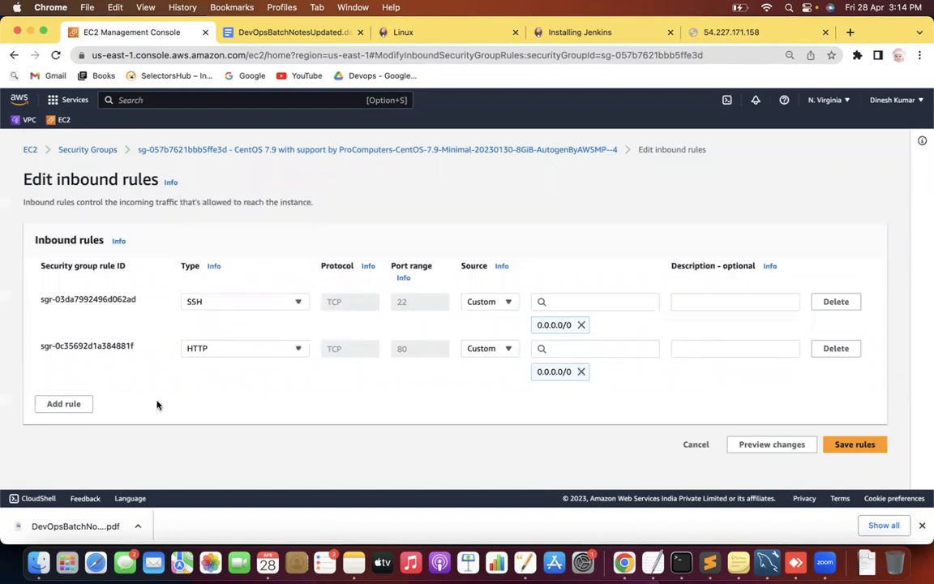
pyautogui.click(87, 405)
pyautogui.click(262, 396)
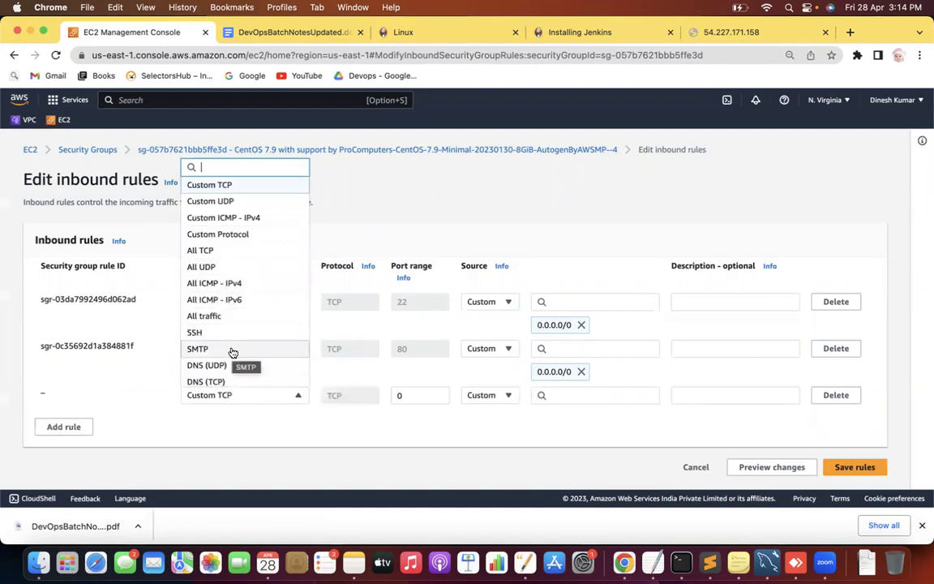
pyautogui.write('htt')
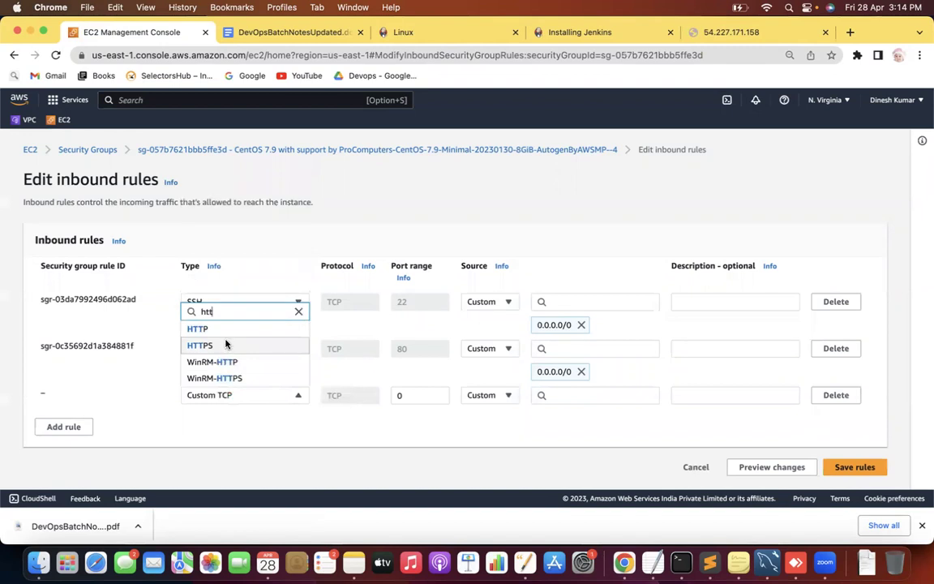
pyautogui.click(226, 345)
pyautogui.click(484, 402)
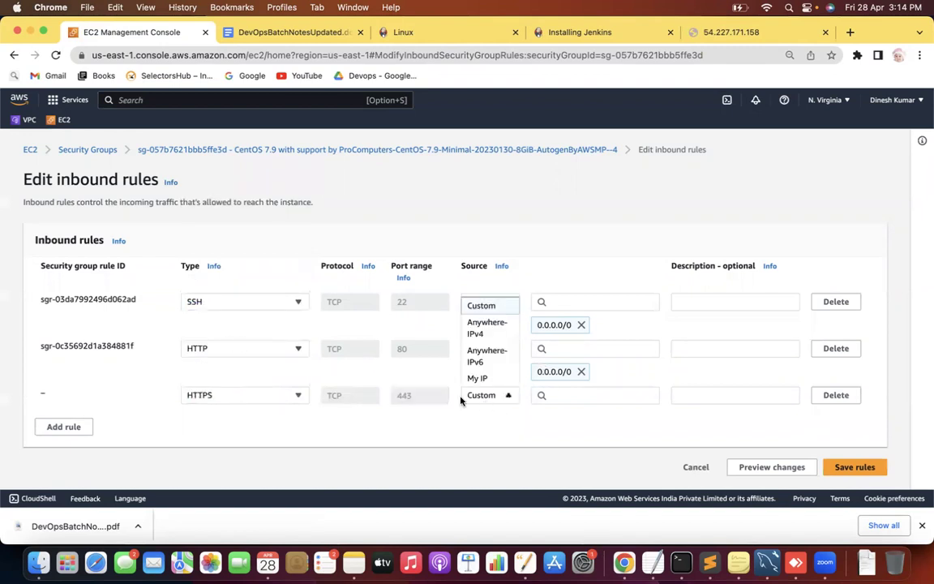
pyautogui.click(246, 395)
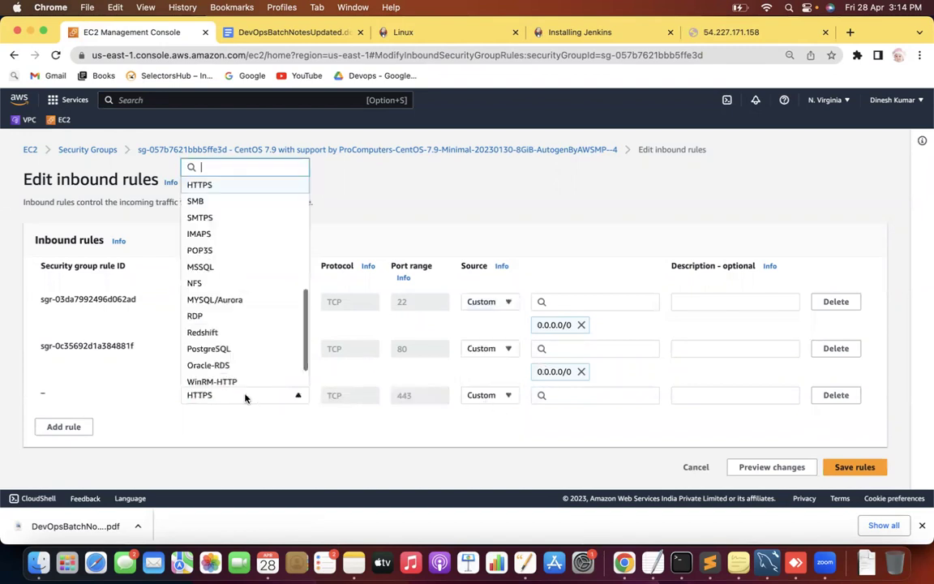
pyautogui.click(847, 398)
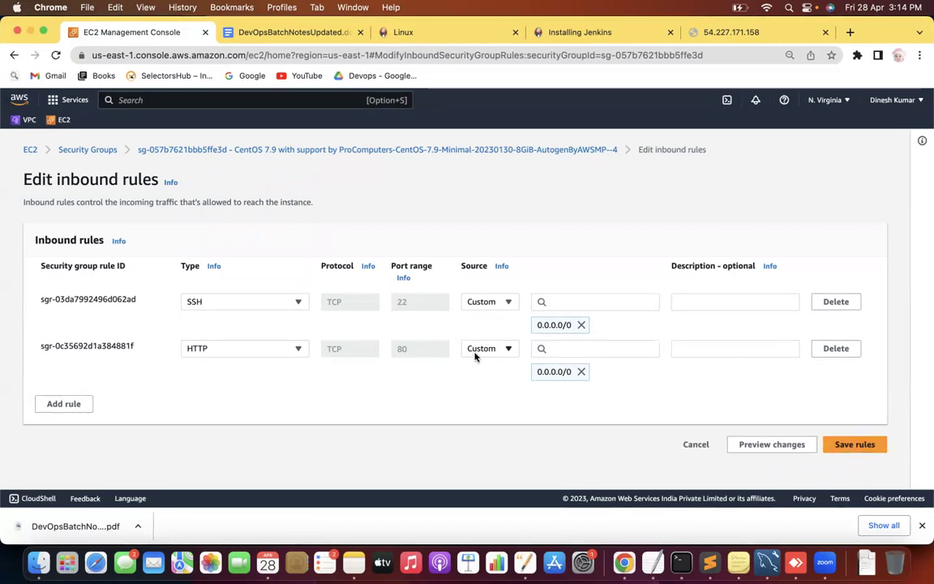
pyautogui.click(855, 444)
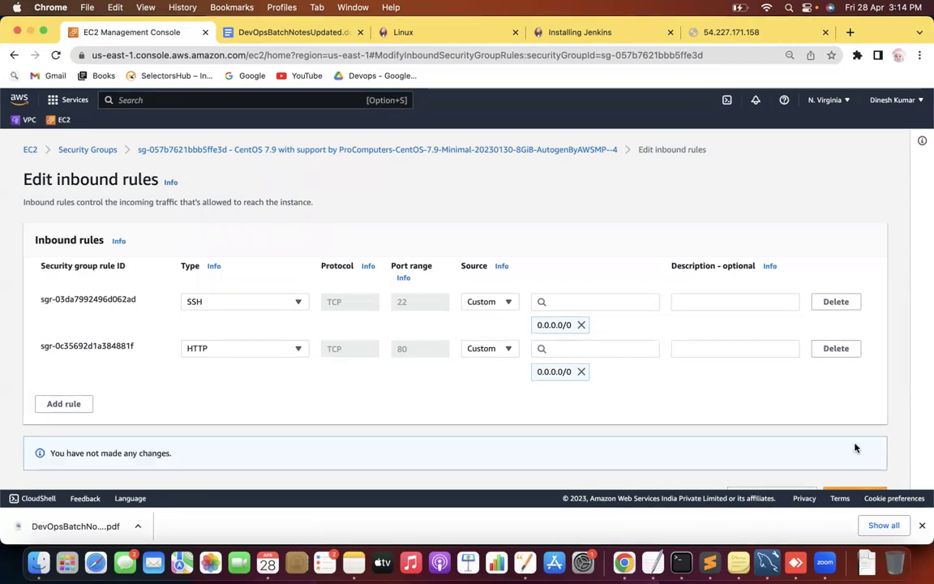
pyautogui.click(89, 150)
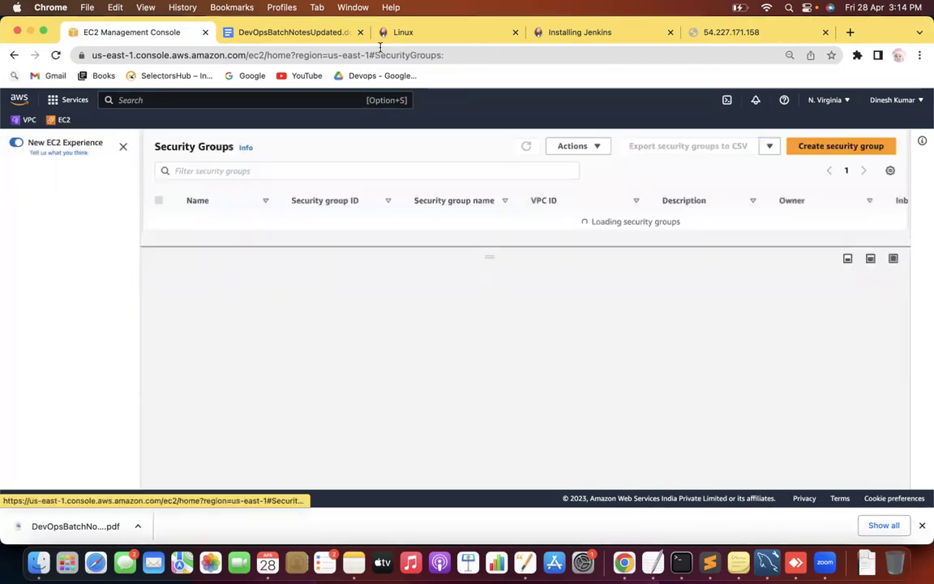
# Retry 54.227.171.158:8080 in the Jenkins server's browser tab, and check the access address in the DevOpsBatchNotesUpdated document.
pyautogui.click(733, 32)
pyautogui.click(197, 56)
pyautogui.press('Return')
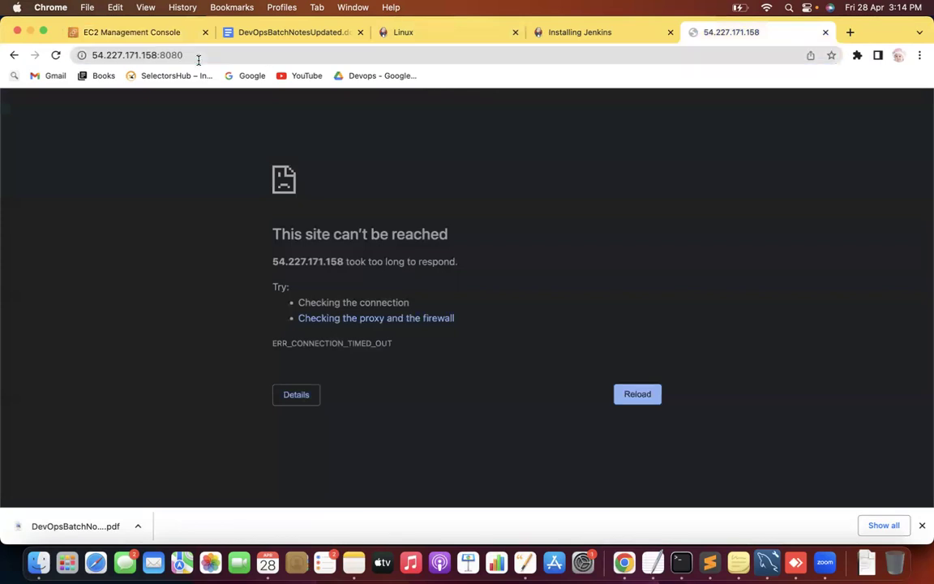
pyautogui.click(266, 36)
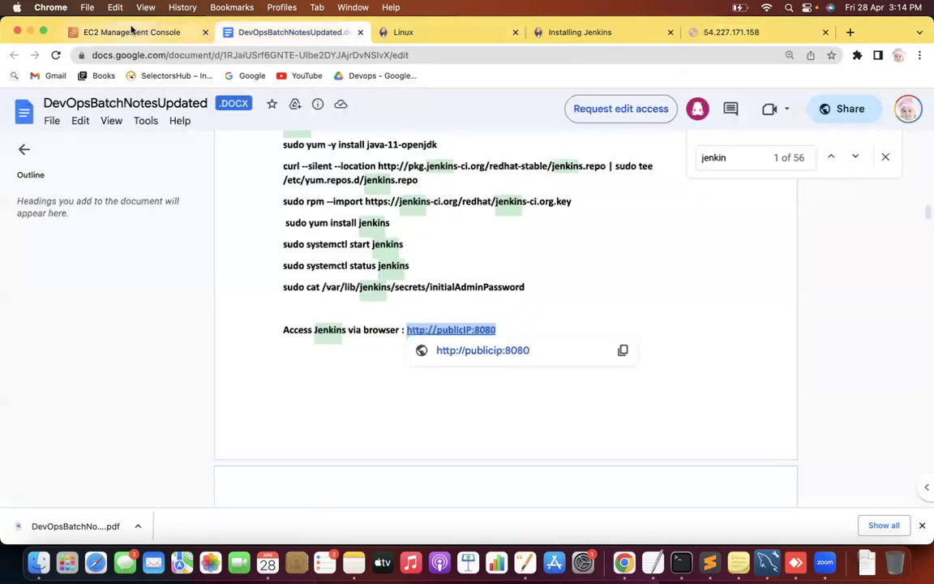
pyautogui.click(337, 371)
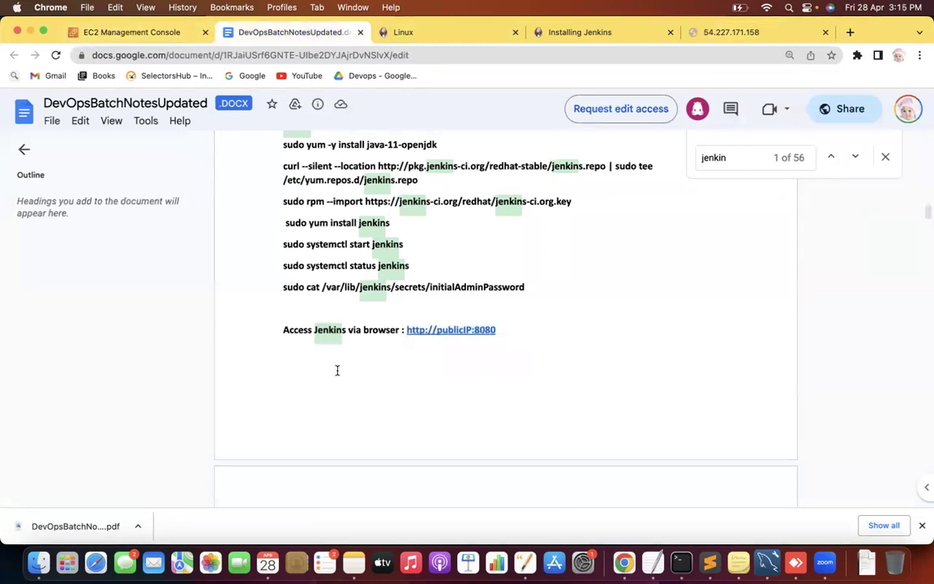
# Copy the Centos instance's public IPv4 DNS, ec2-54-227-171-158.compute-1.amazonaws.com, and try opening it in the Jenkins server's browser tab.
pyautogui.click(121, 33)
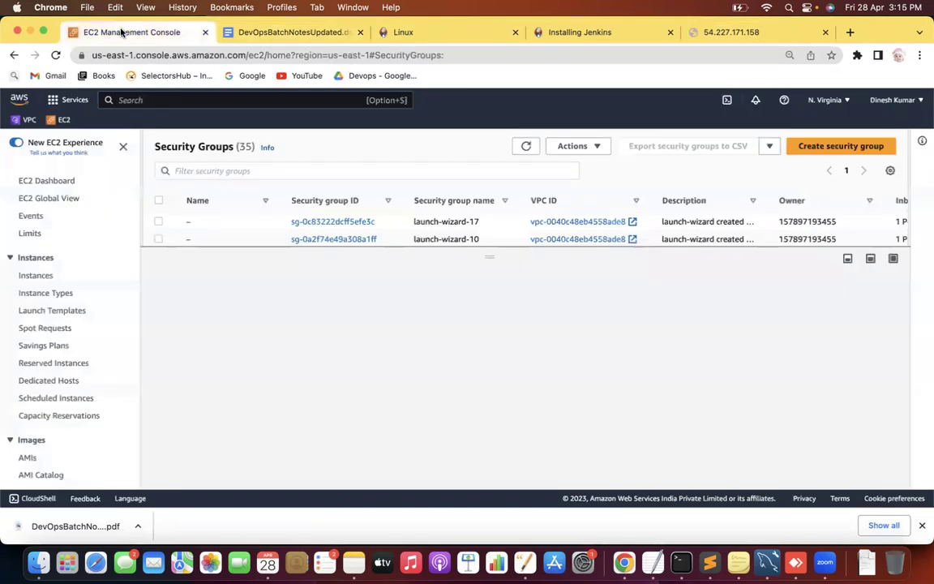
pyautogui.click(42, 276)
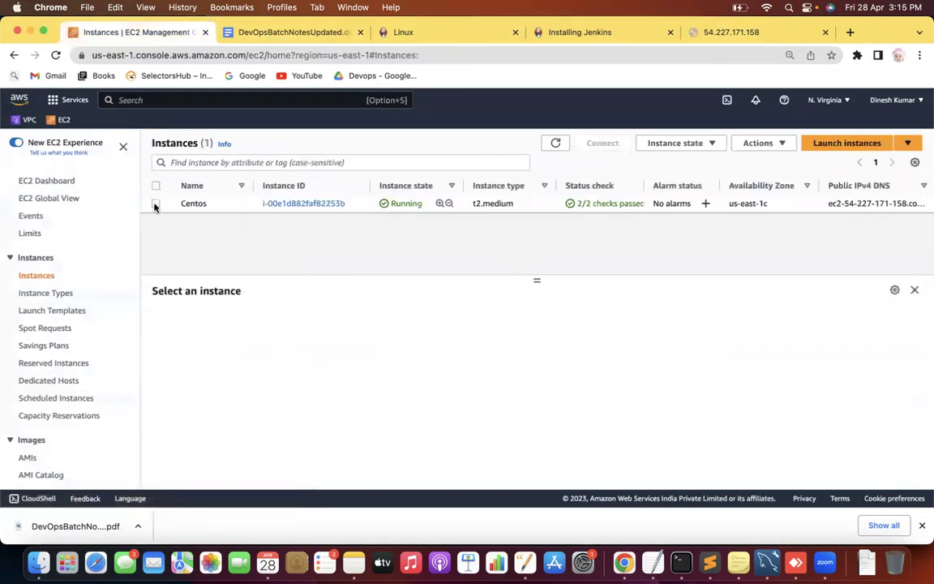
pyautogui.click(156, 203)
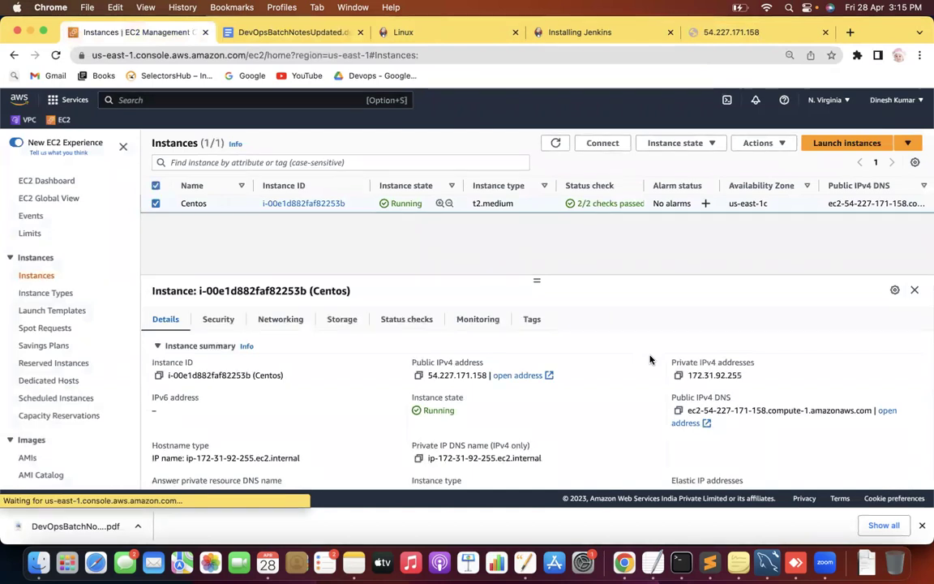
pyautogui.click(678, 412)
pyautogui.click(730, 33)
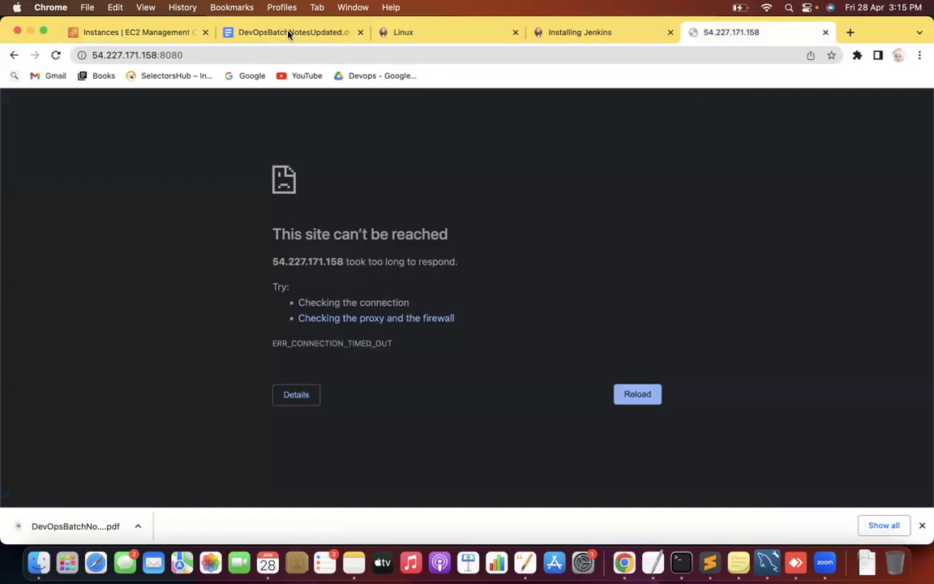
pyautogui.click(144, 55)
pyautogui.press('super+v')
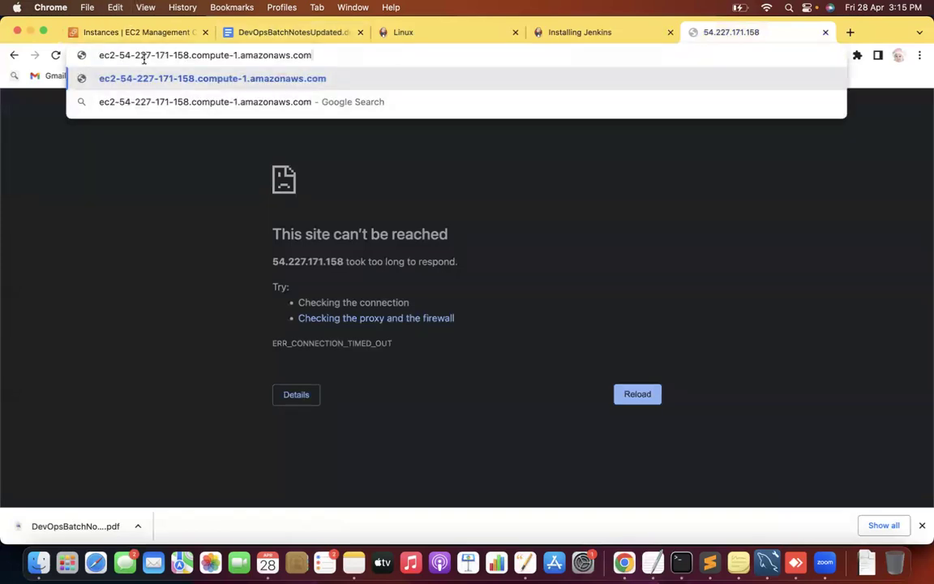
pyautogui.press('Return')
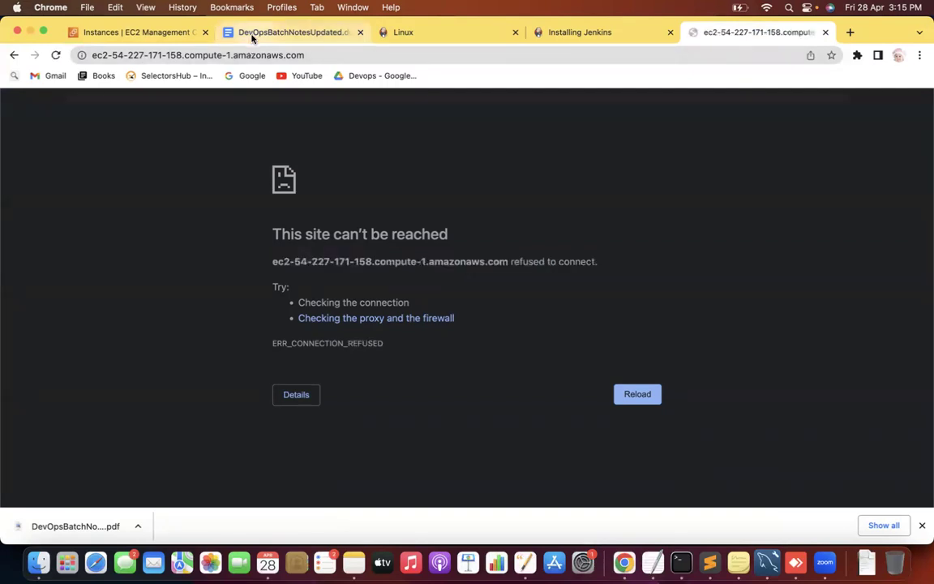
# Open the security group from the Centos instance's security details and start editing its inbound rules again.
pyautogui.click(169, 31)
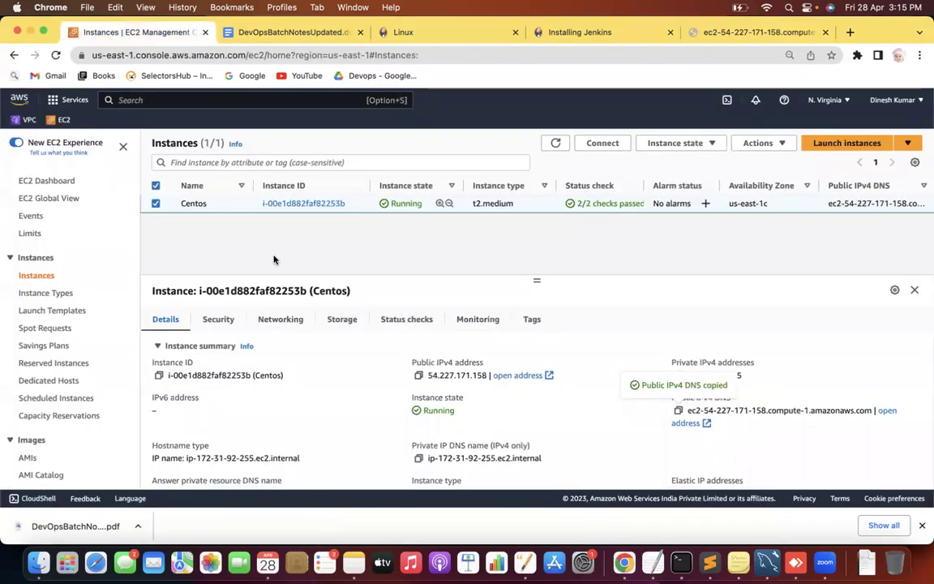
pyautogui.click(217, 321)
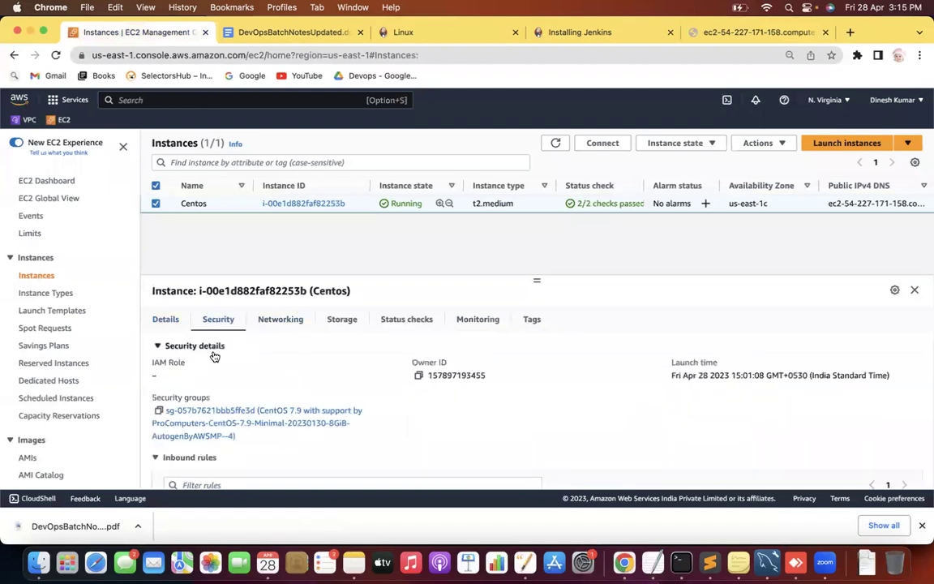
pyautogui.click(180, 364)
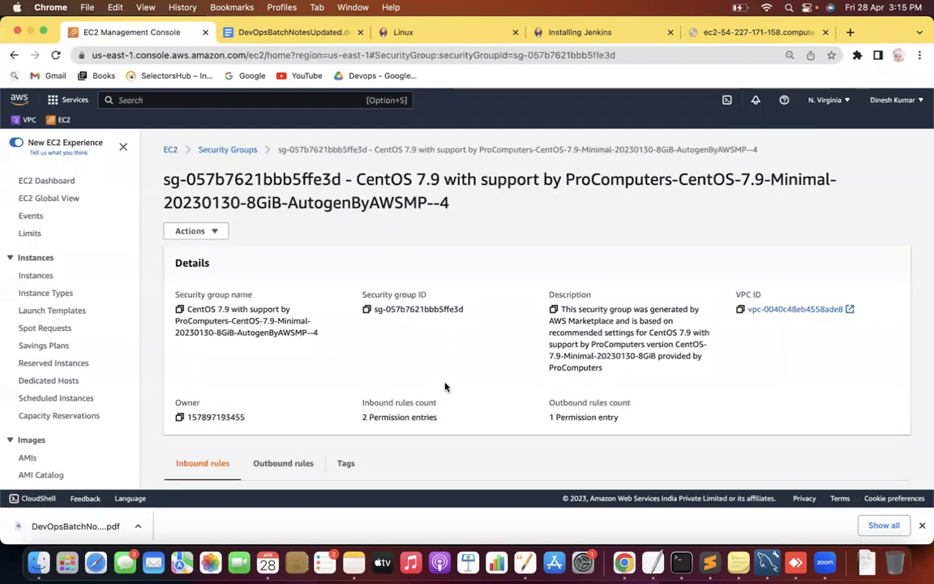
pyautogui.scroll(-5, 512, 452)
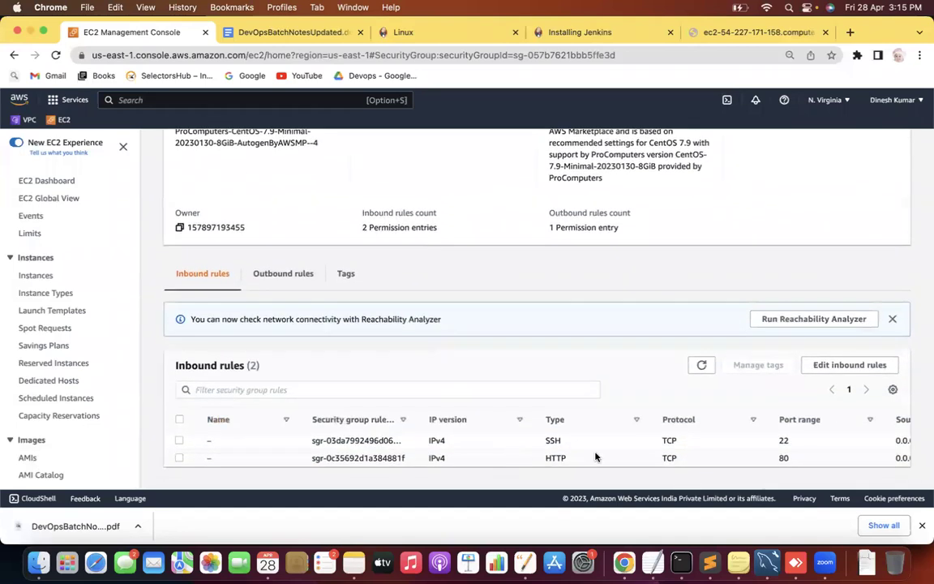
pyautogui.click(807, 365)
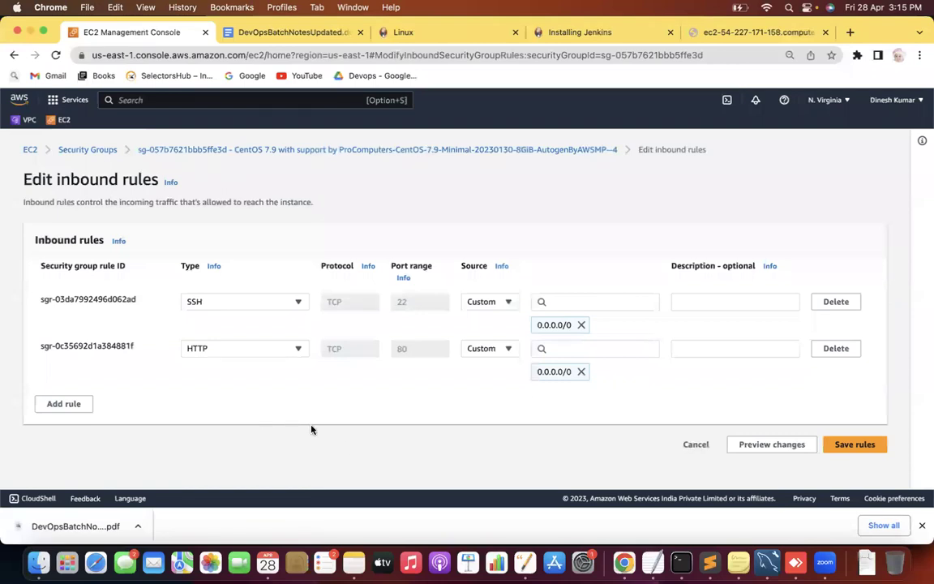
# Copy the server address from the Sublime Text notes and try opening 54.227.171.158 without a port in the Jenkins server's browser tab.
pyautogui.click(744, 32)
pyautogui.click(201, 57)
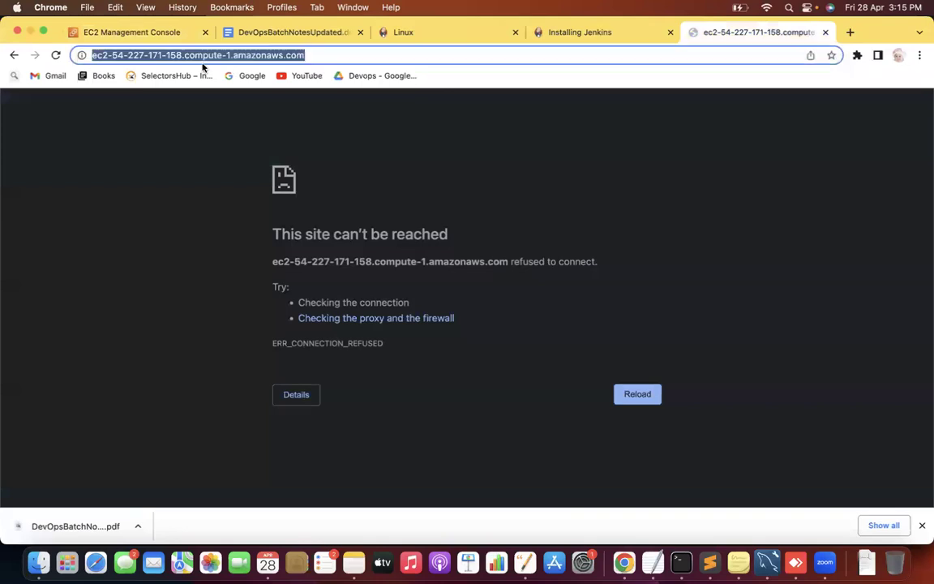
pyautogui.press('Right')
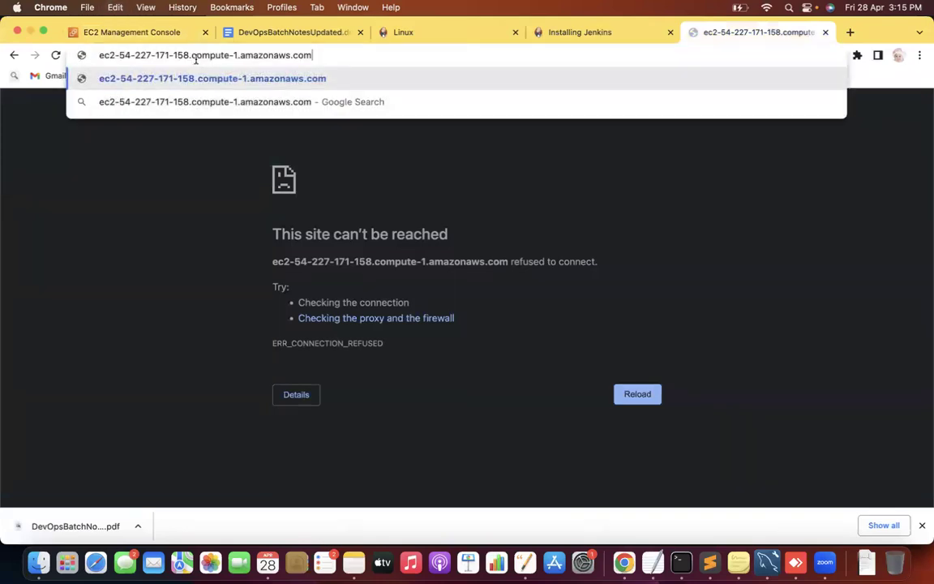
pyautogui.click(710, 562)
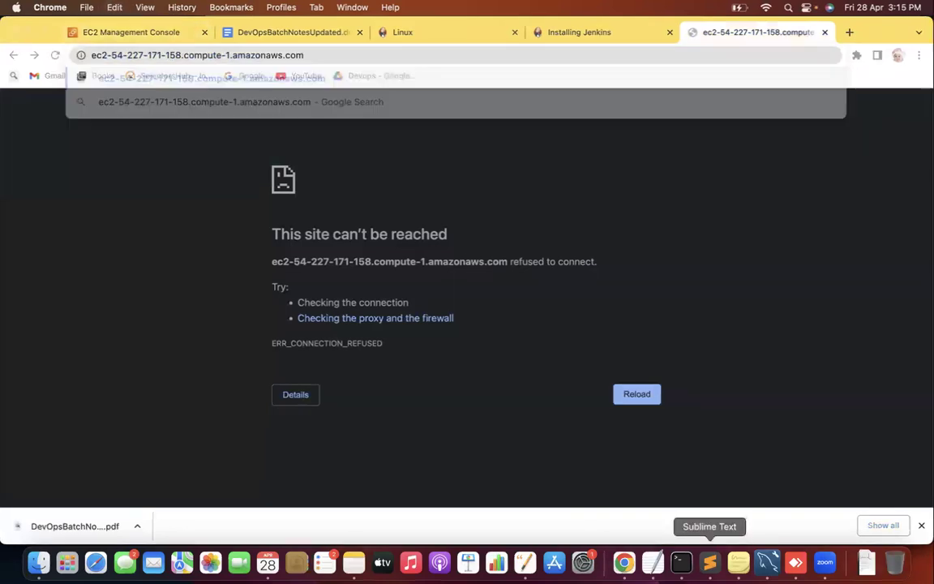
pyautogui.press('super+c')
pyautogui.press('super+Tab')
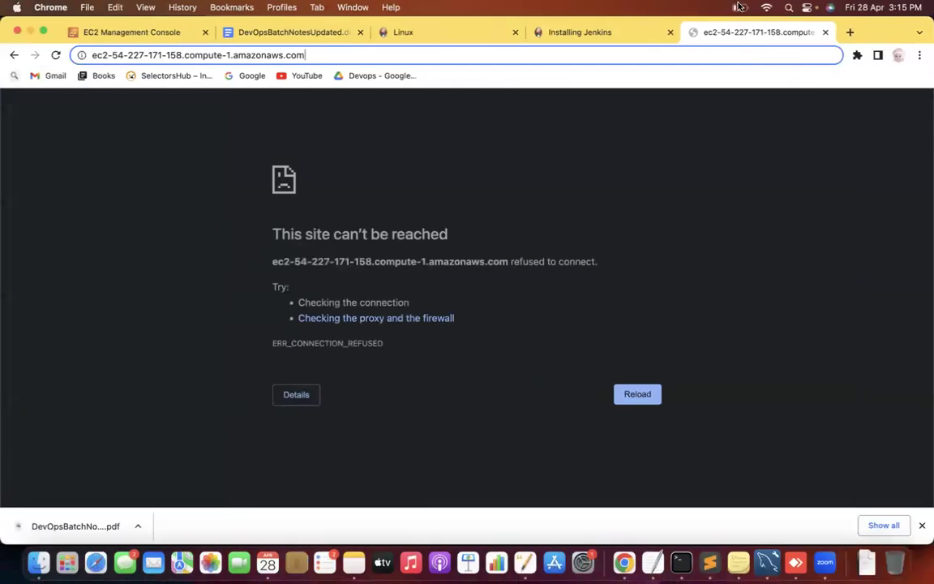
pyautogui.press('super+a')
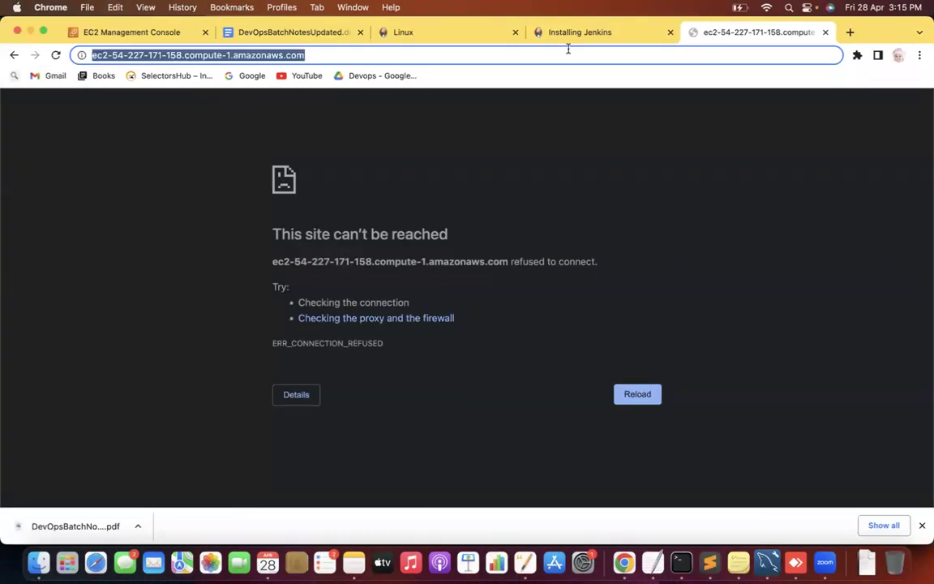
pyautogui.press('super+v')
pyautogui.press('BackSpace')
pyautogui.press('BackSpace')
pyautogui.press('Return')
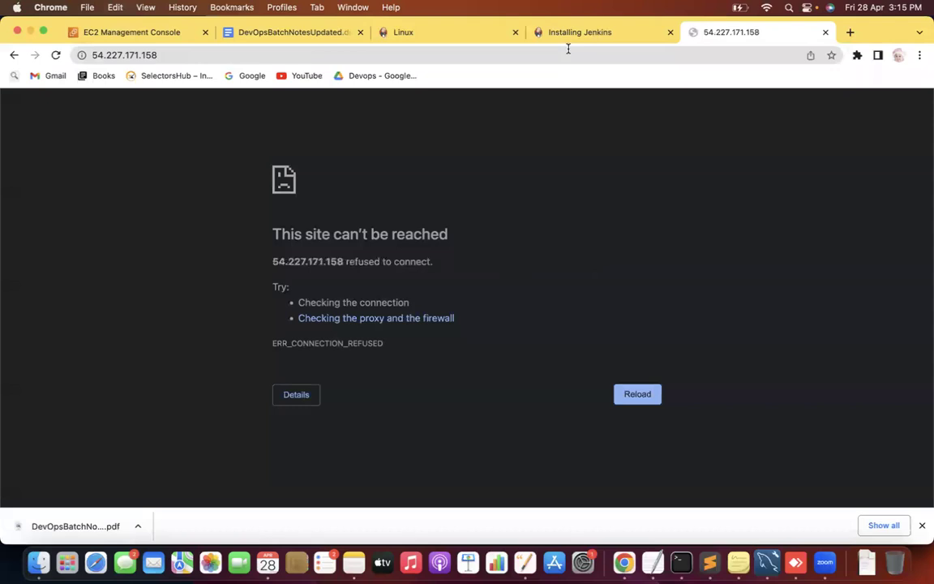